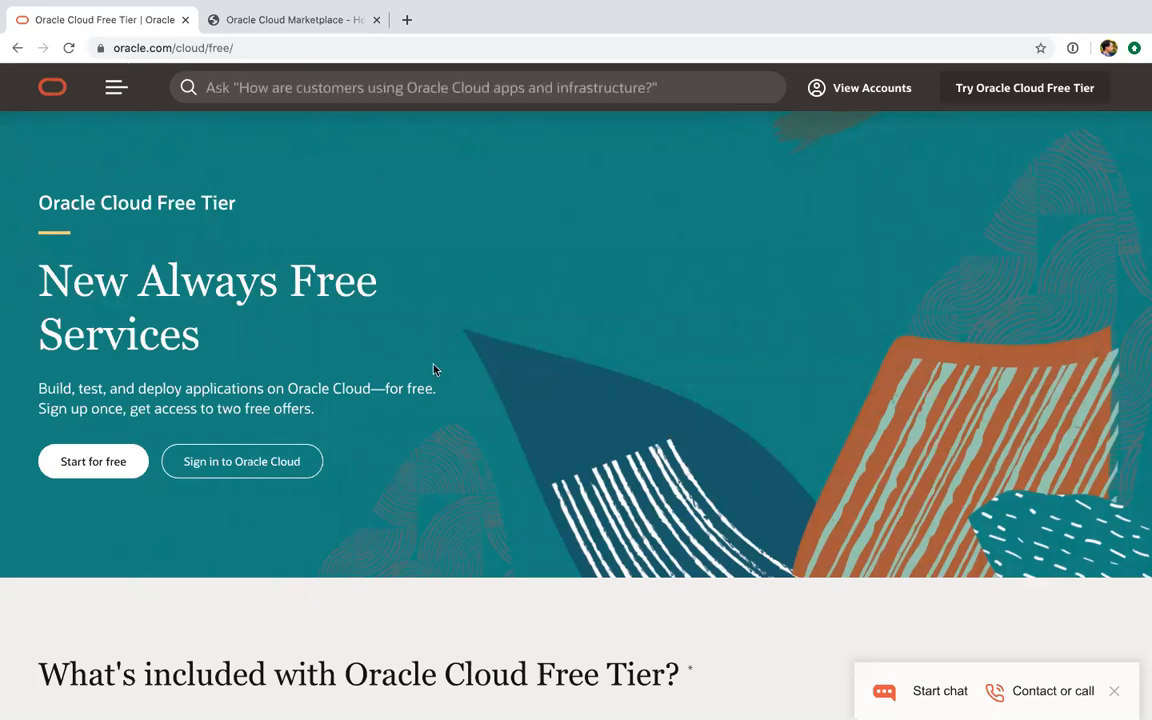
Examine what the Always Free services and the 30-day Free Trial of Oracle Cloud Free Tier include
scroll(433, 370, down, 3)
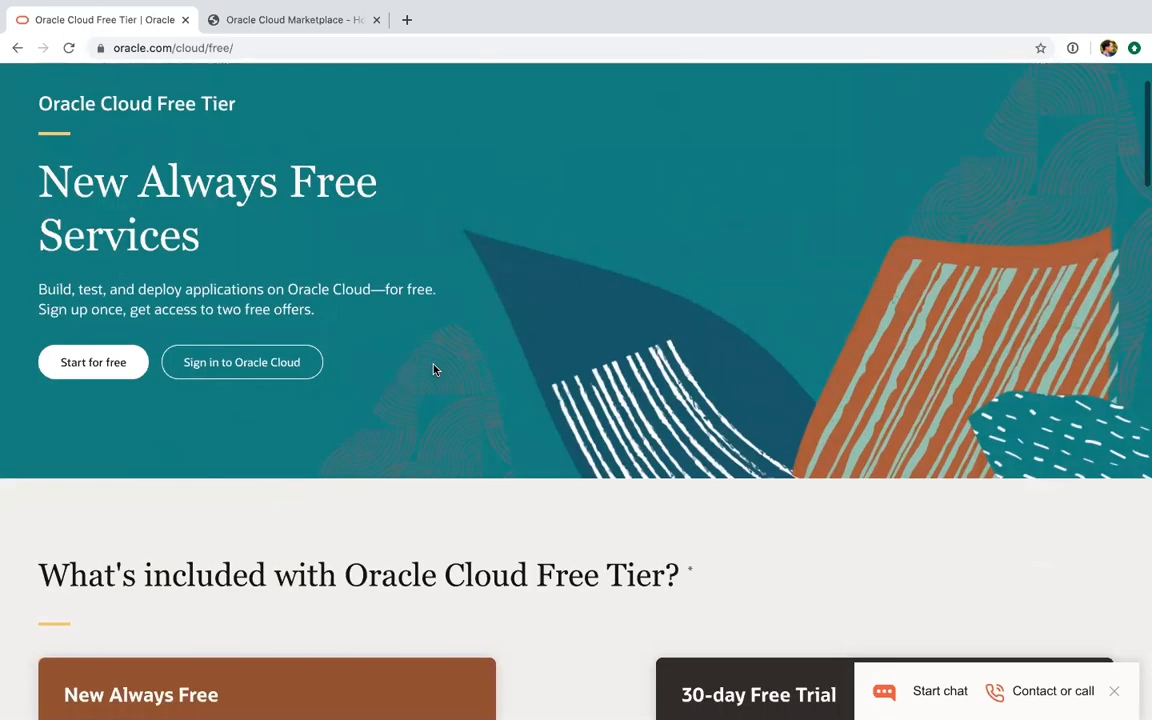
scroll(193, 257, down, 1)
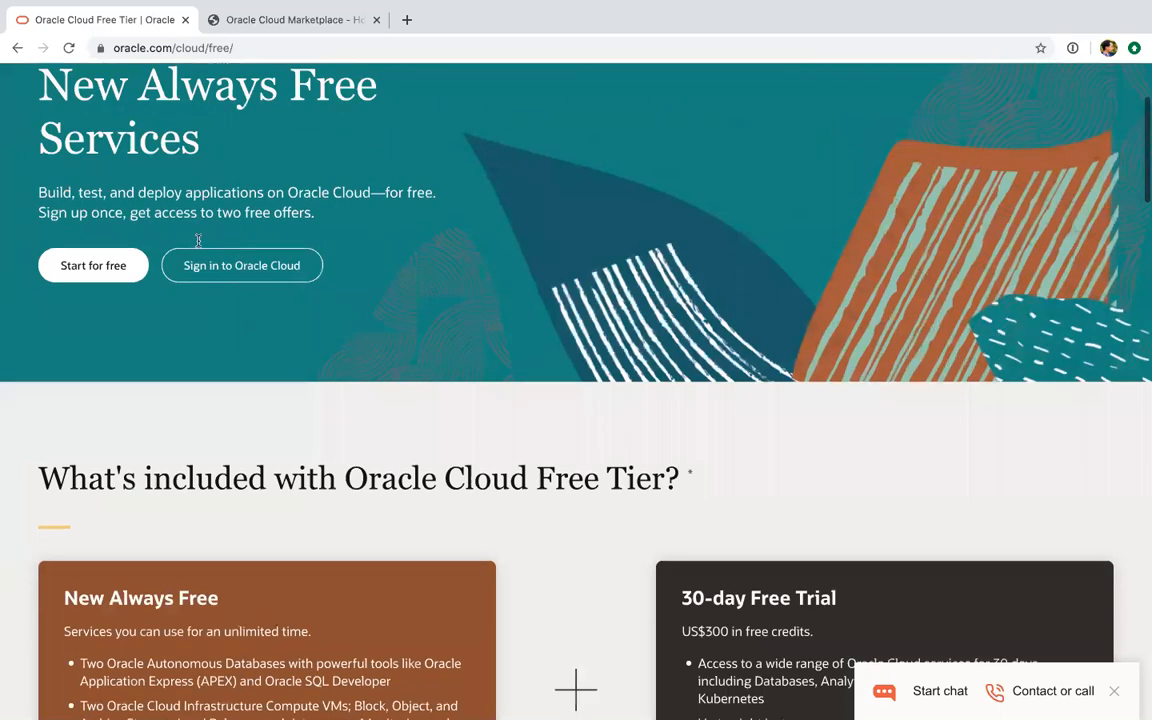
scroll(105, 163, down, 5)
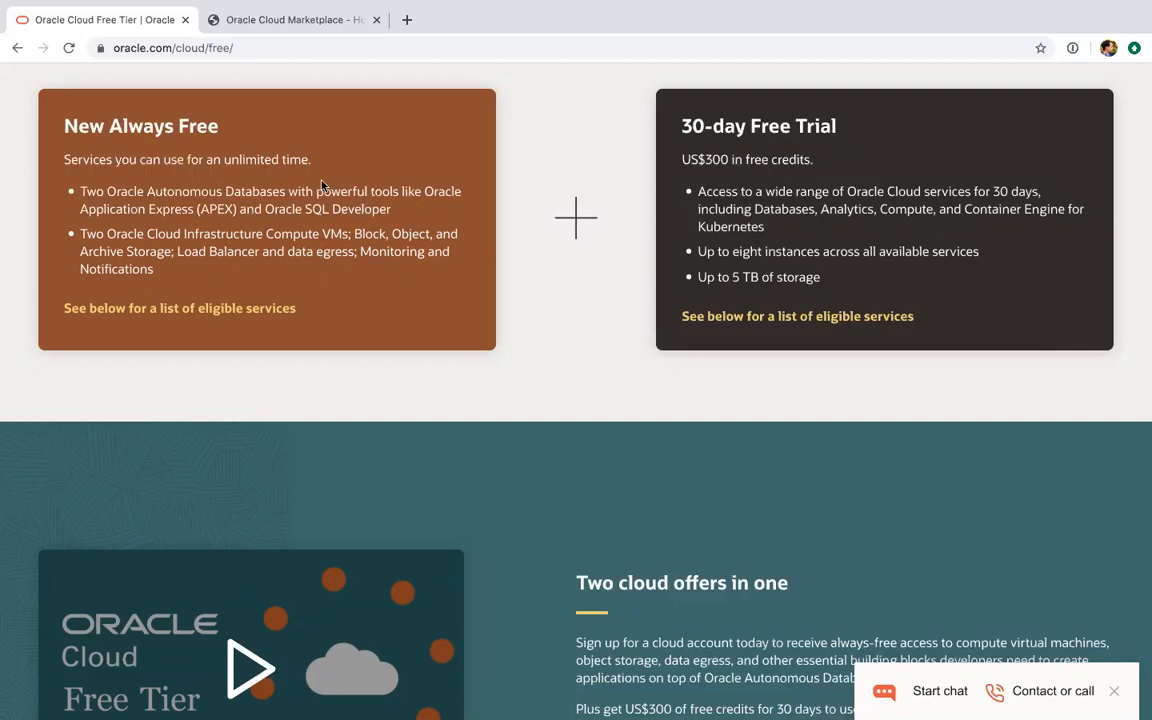
Search Oracle Cloud Marketplace for "couchbase" and open the Couchbase Server and Sync Gateway (BYOL) listing
click(278, 22)
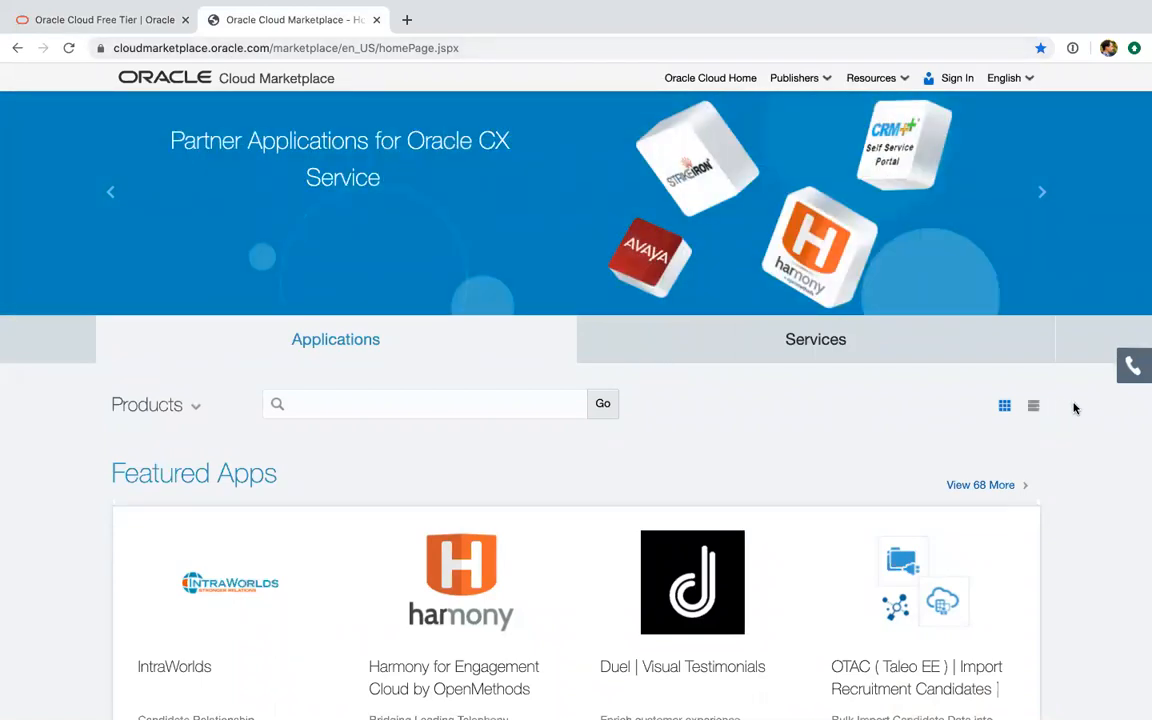
click(470, 402)
text(couchbase)
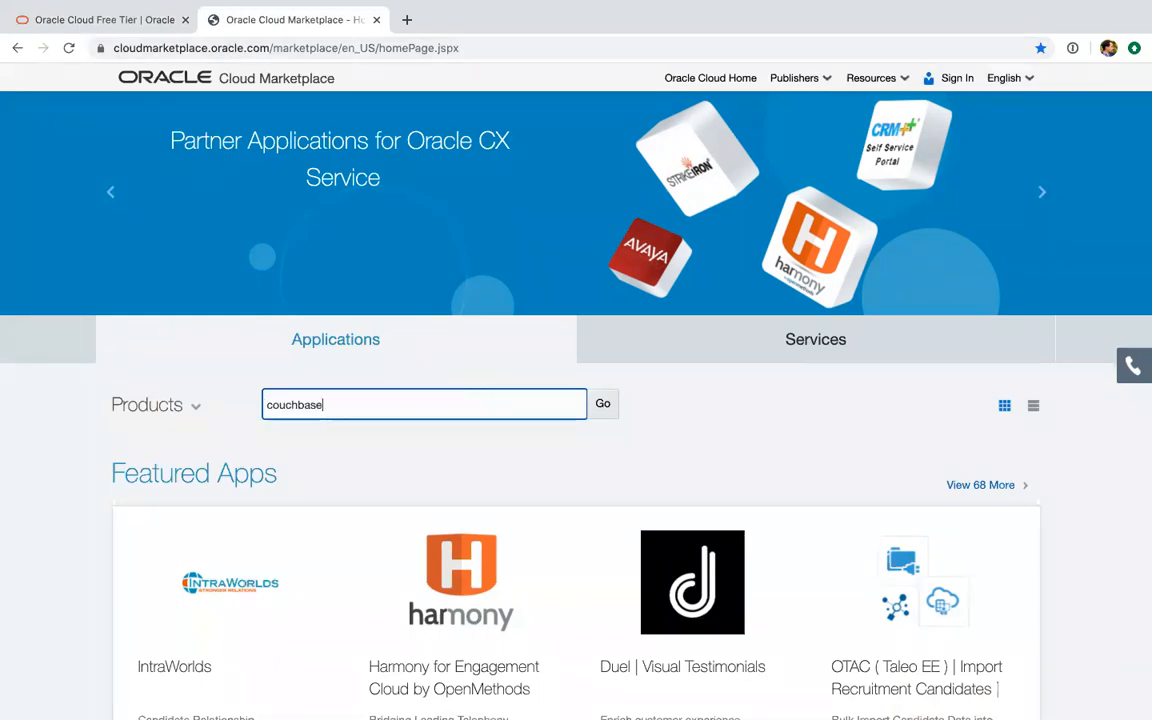
key(Return)
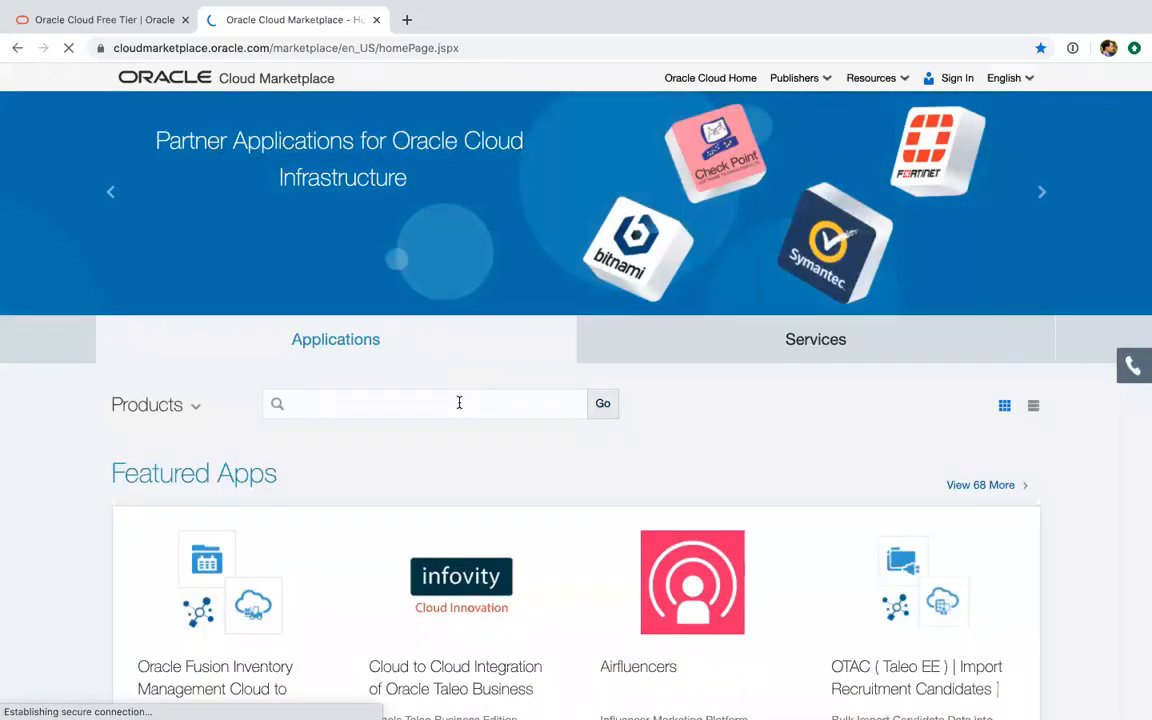
click(458, 401)
text(couchbase)
key(Return)
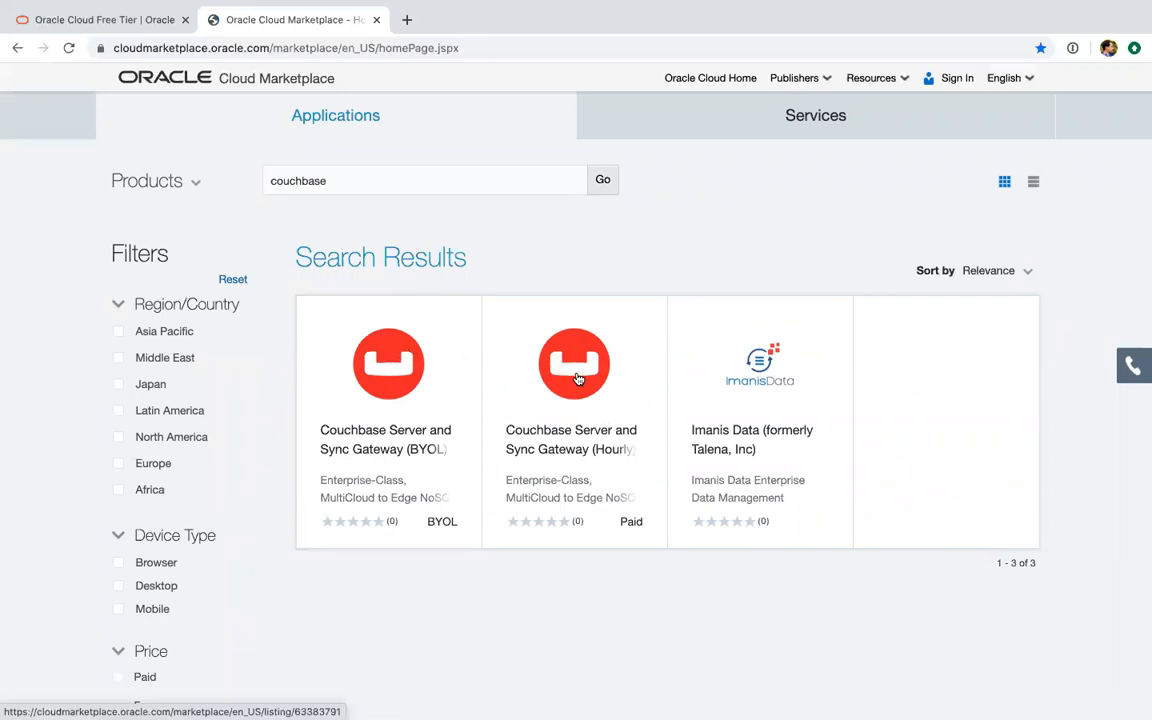
click(372, 366)
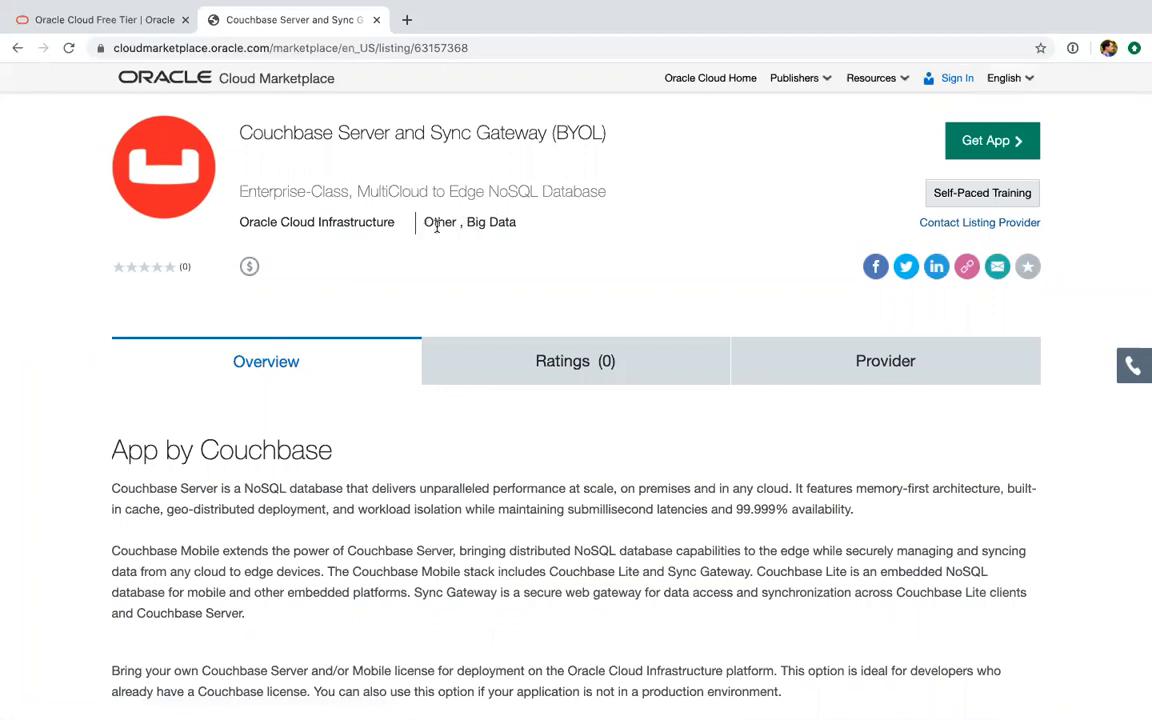
Read through the BYOL listing's overview, including its app description, usage information, support, languages and tags
scroll(393, 314, down, 3)
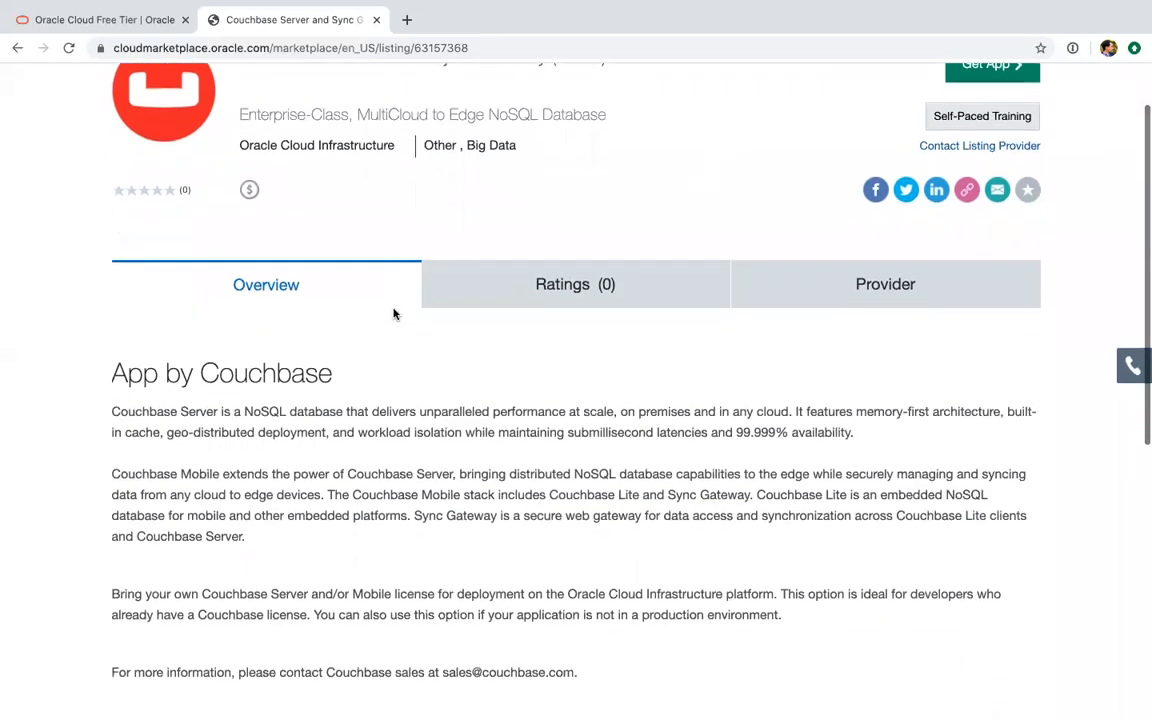
scroll(393, 314, down, 5)
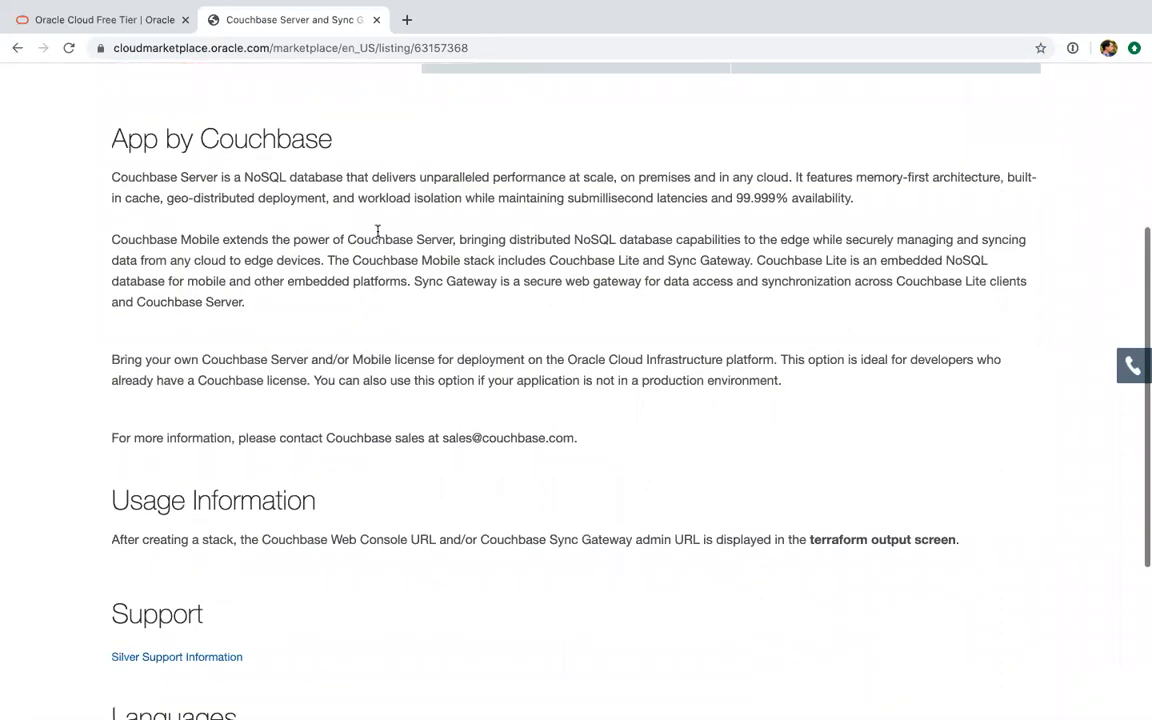
scroll(452, 414, down, 2)
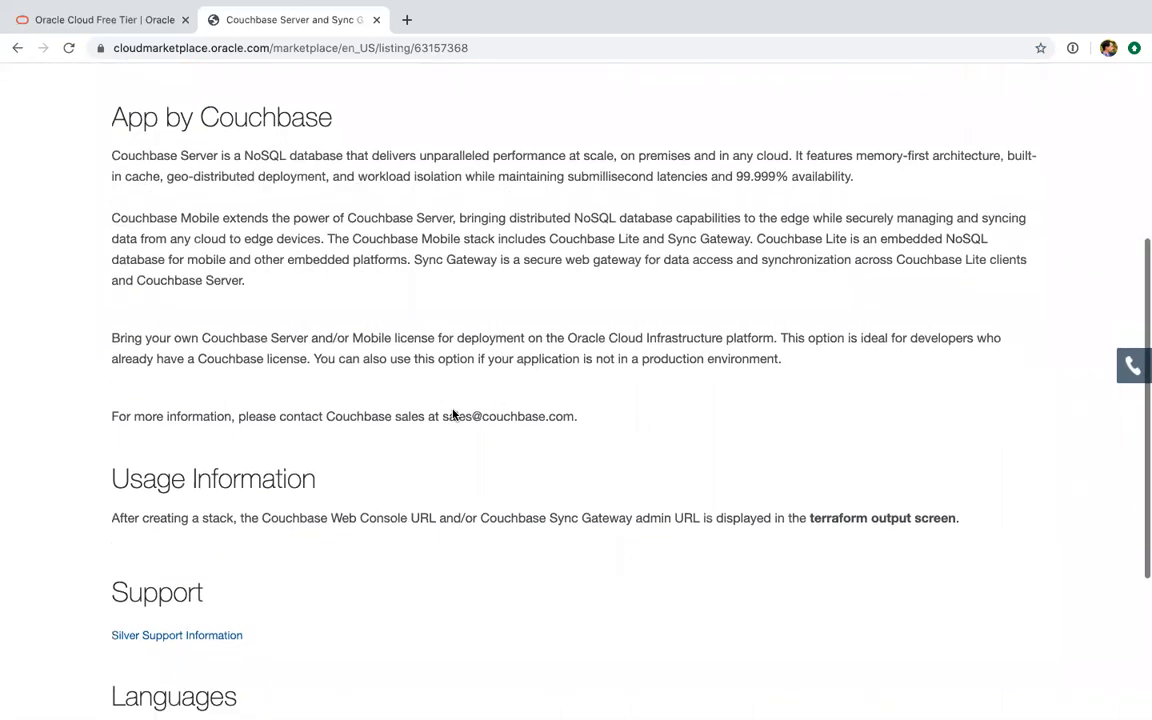
scroll(437, 451, down, 1)
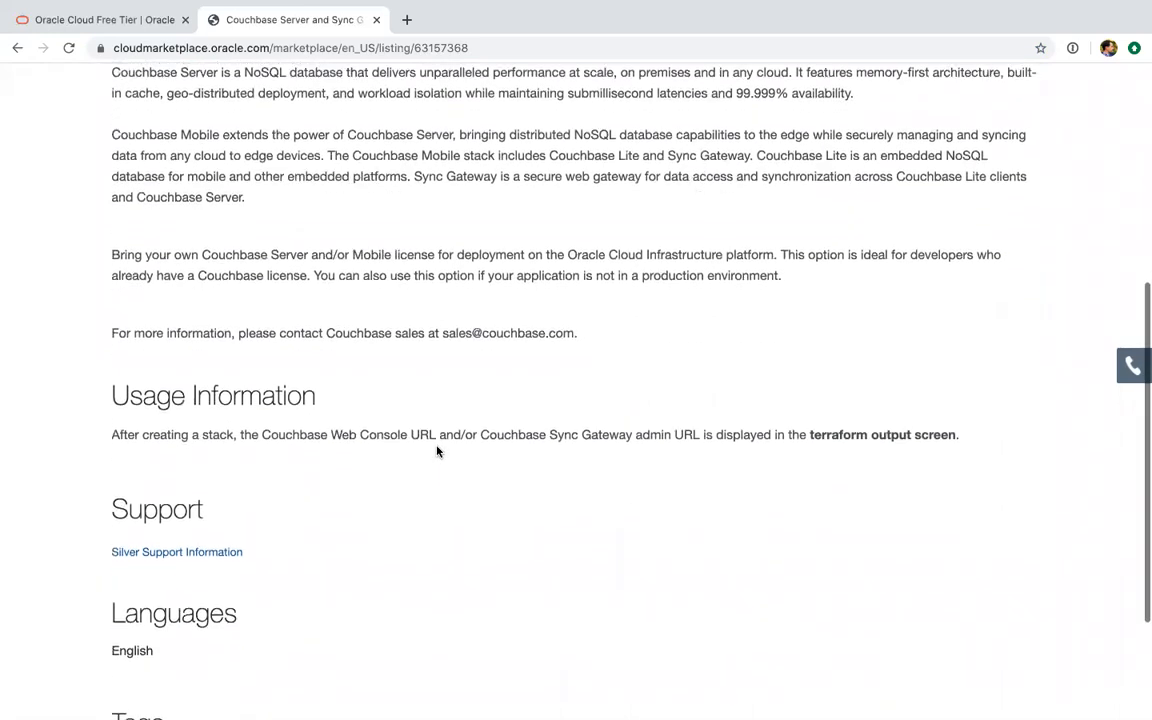
scroll(422, 409, down, 1)
scroll(427, 370, down, 4)
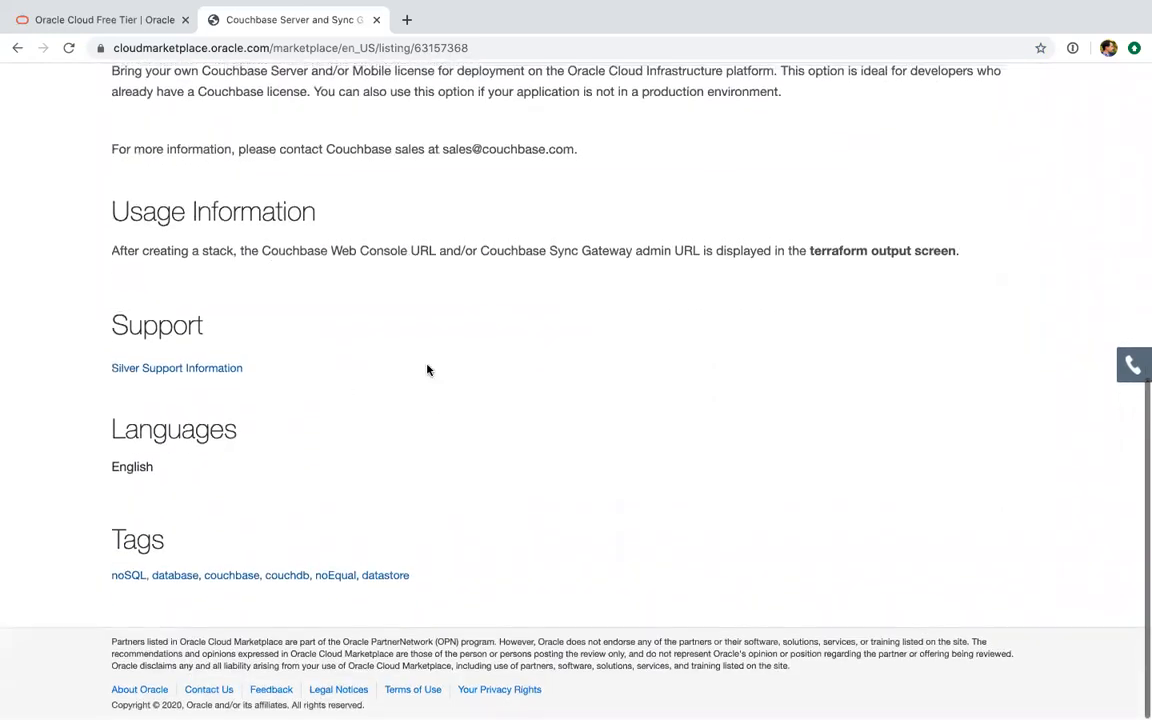
scroll(535, 540, up, 7)
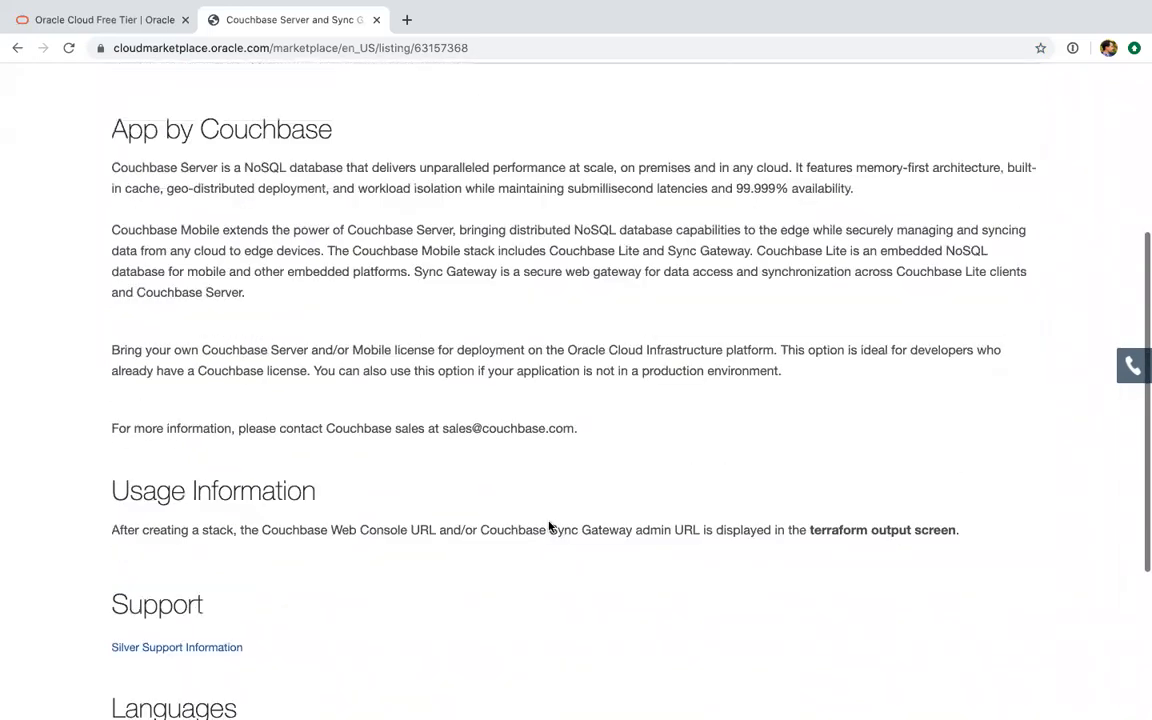
scroll(548, 455, up, 8)
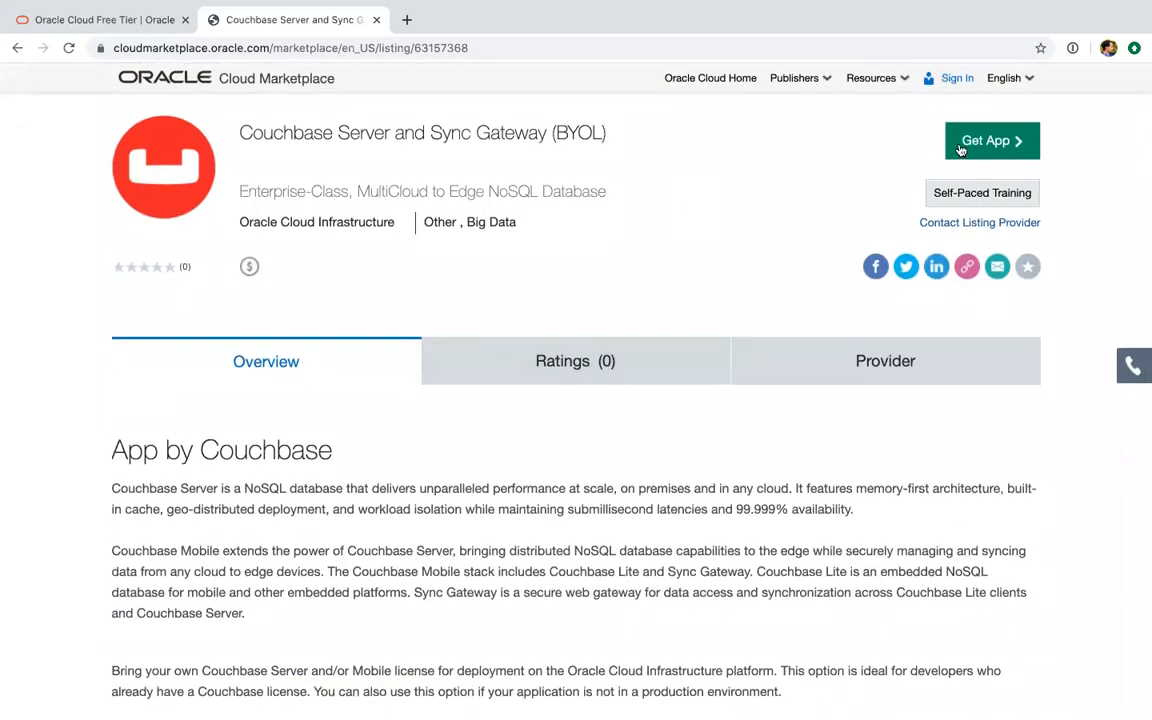
Get the app for the US East (Ashburn) region and sign in to the OCI console through oracleidentitycloudservice with the prefilled credentials
click(985, 138)
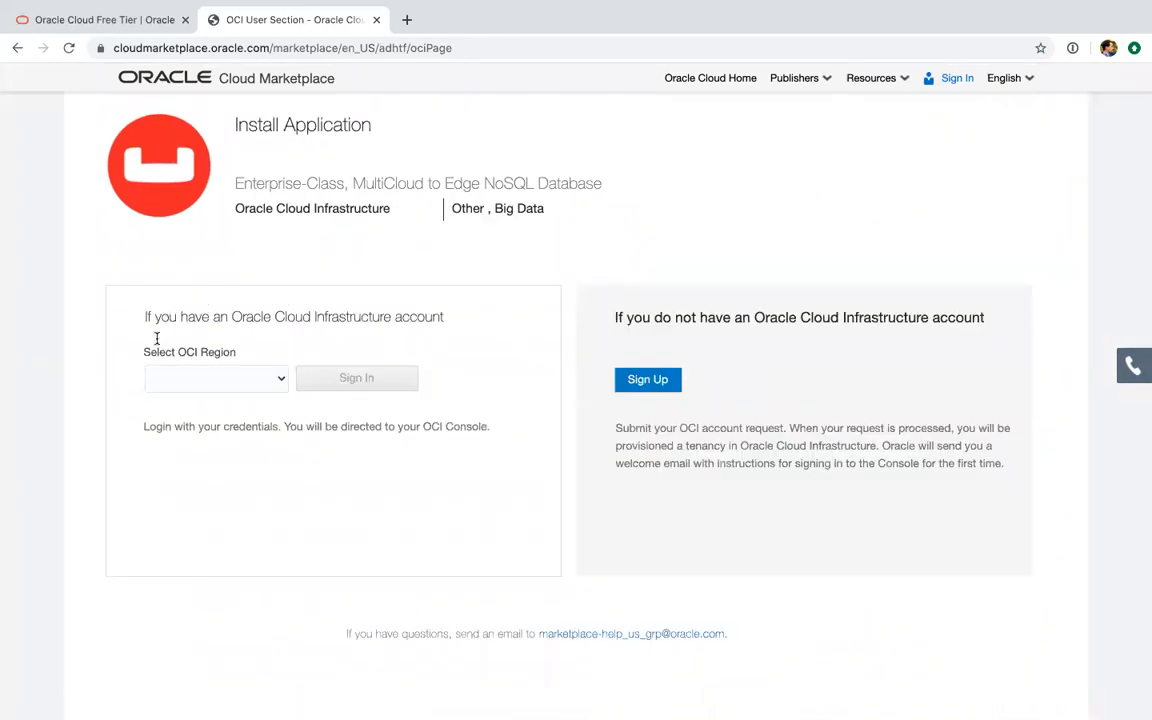
click(200, 388)
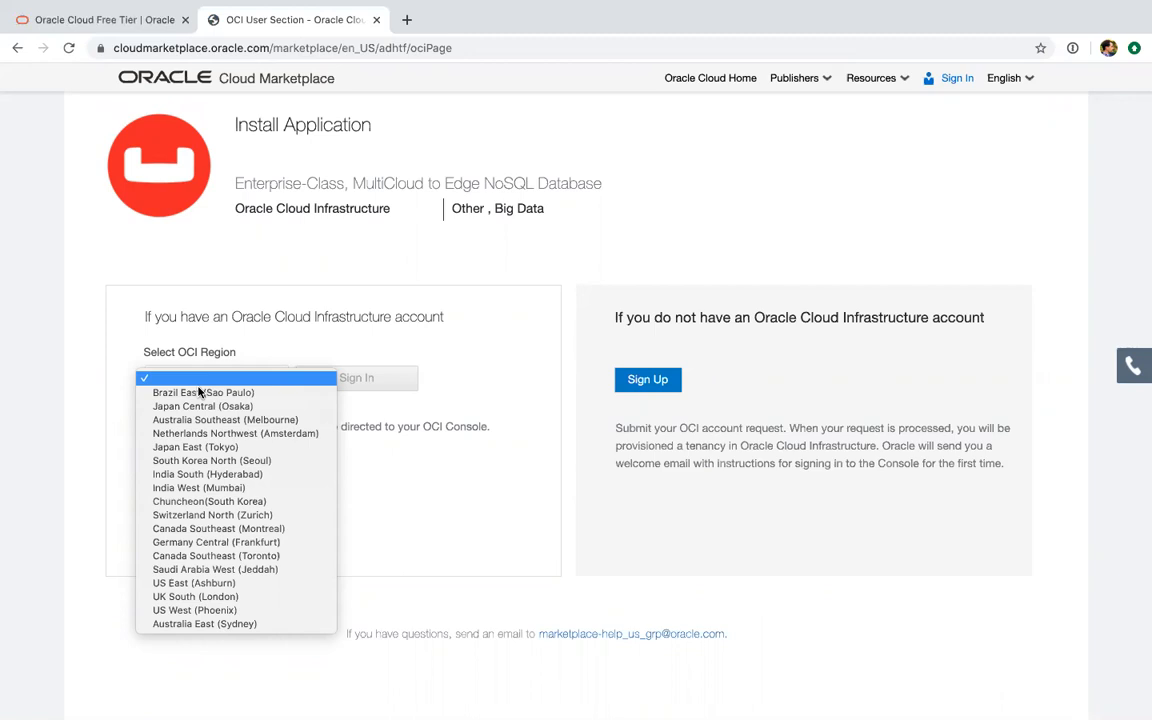
click(268, 590)
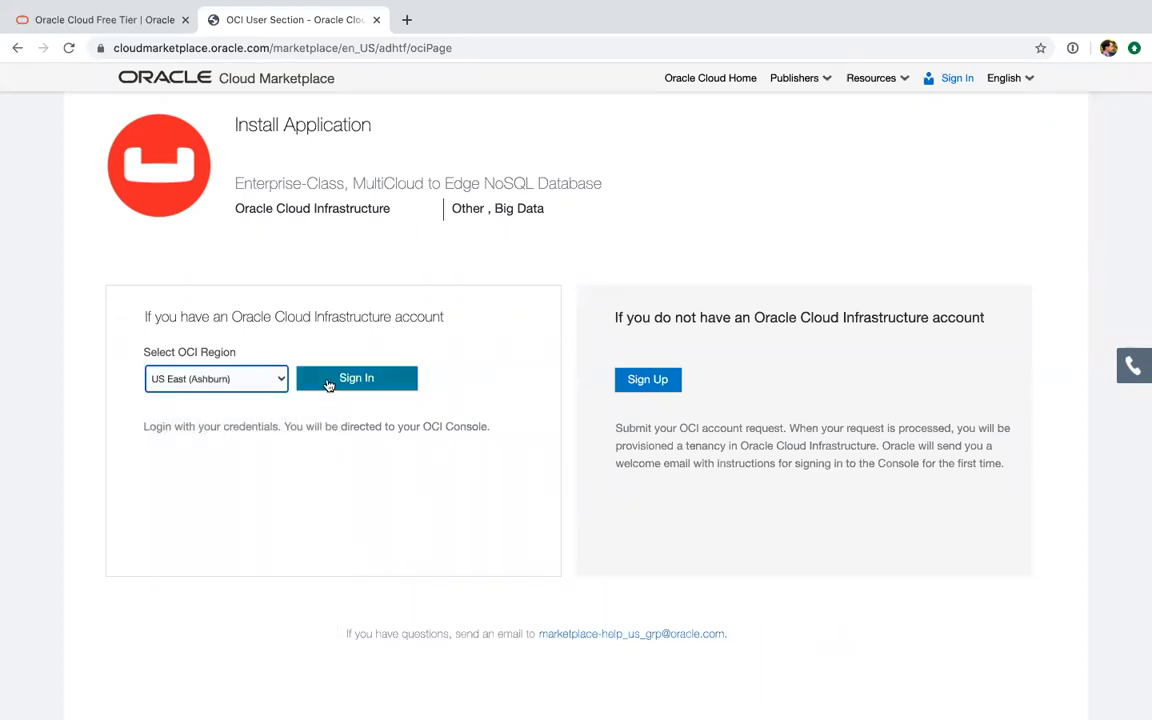
click(366, 380)
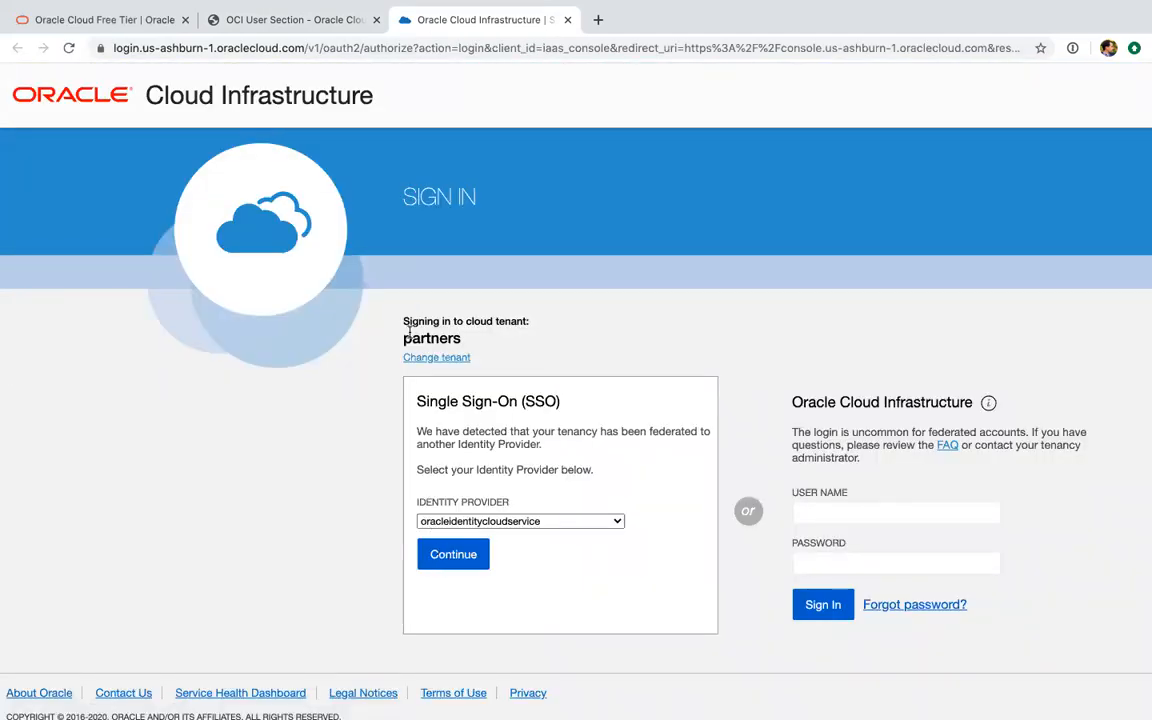
click(452, 555)
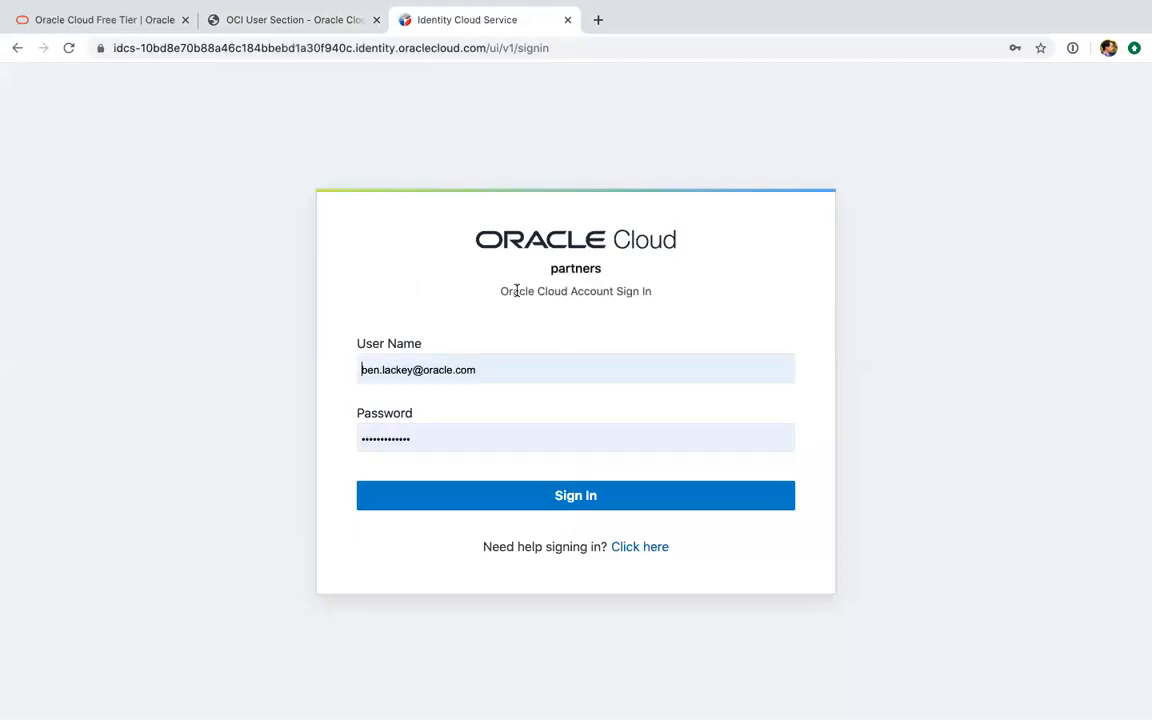
click(478, 491)
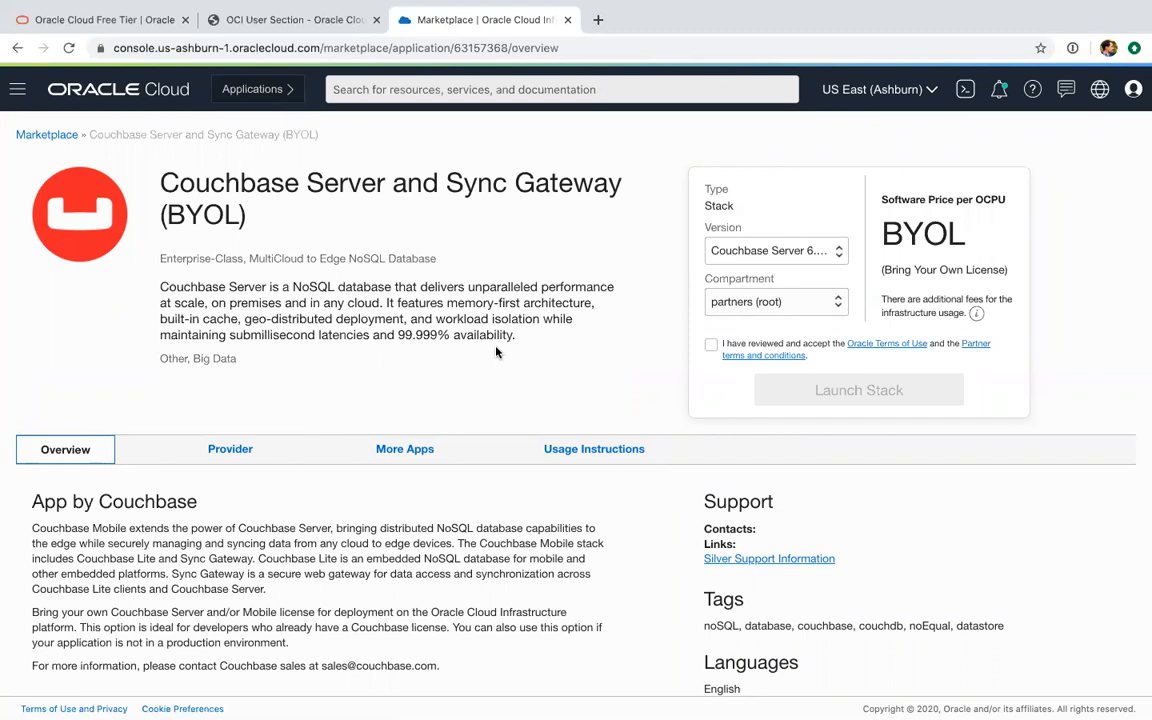
Launch the Couchbase Server 6.5.1 and Sync Gateway 2.7.3 stack in the account owner's compartment under partners (root), accepting the terms of use
click(728, 254)
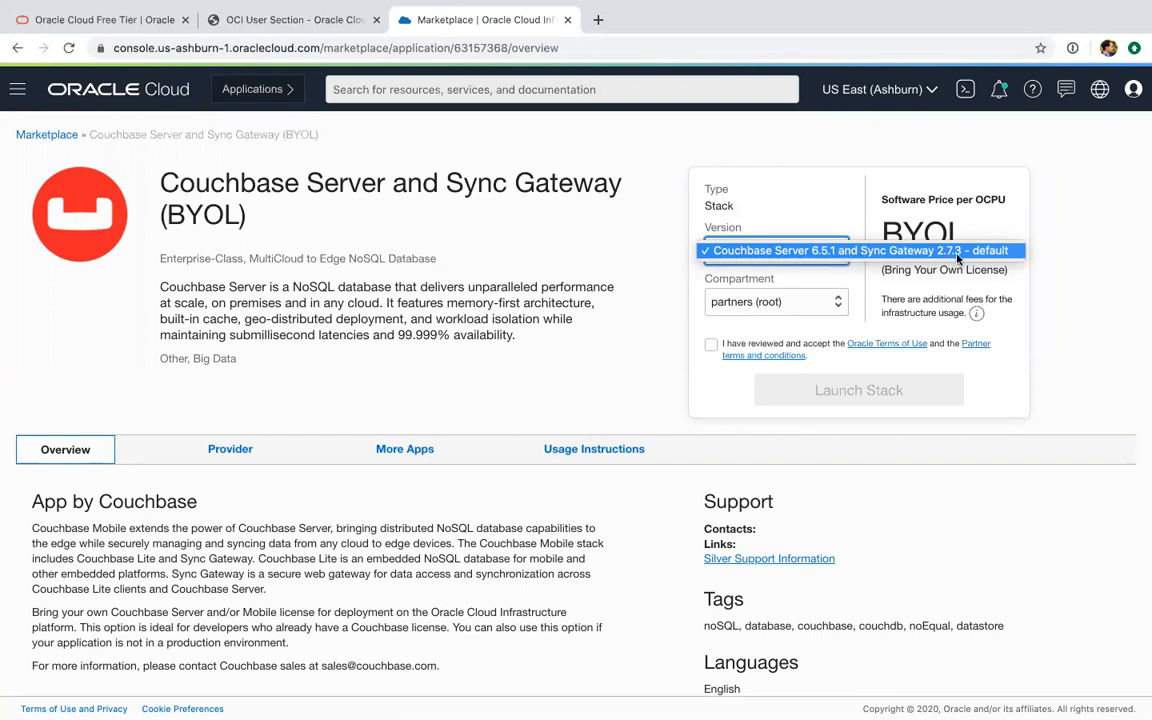
click(628, 264)
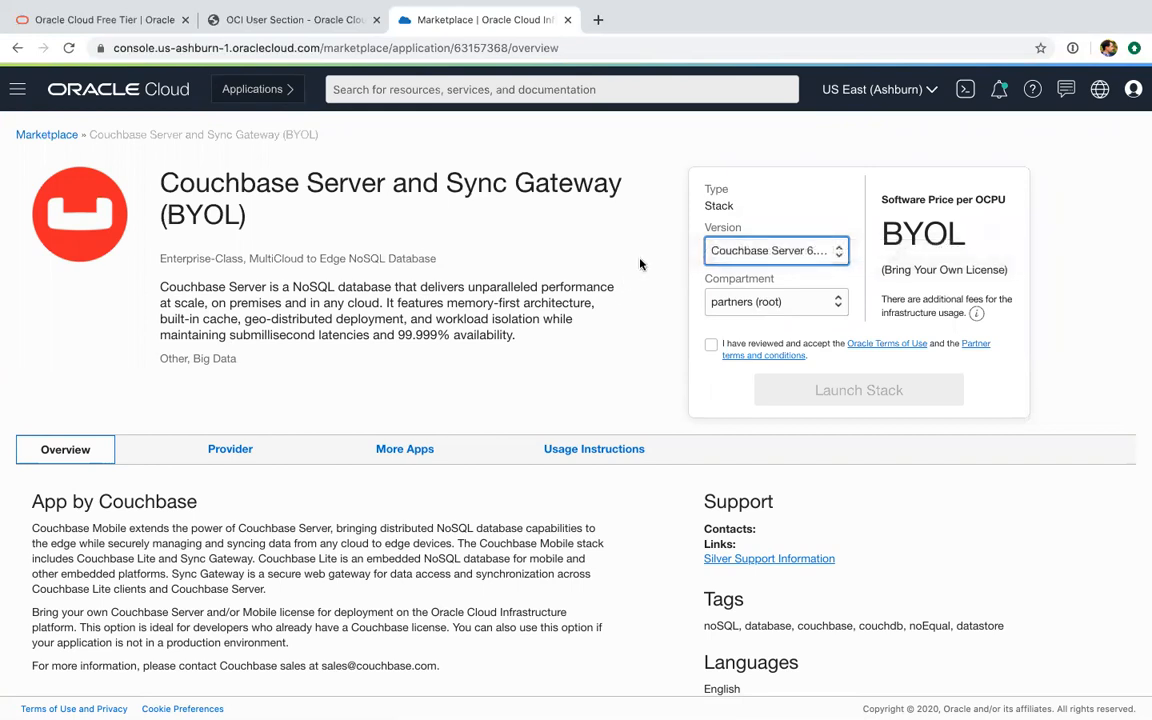
click(810, 302)
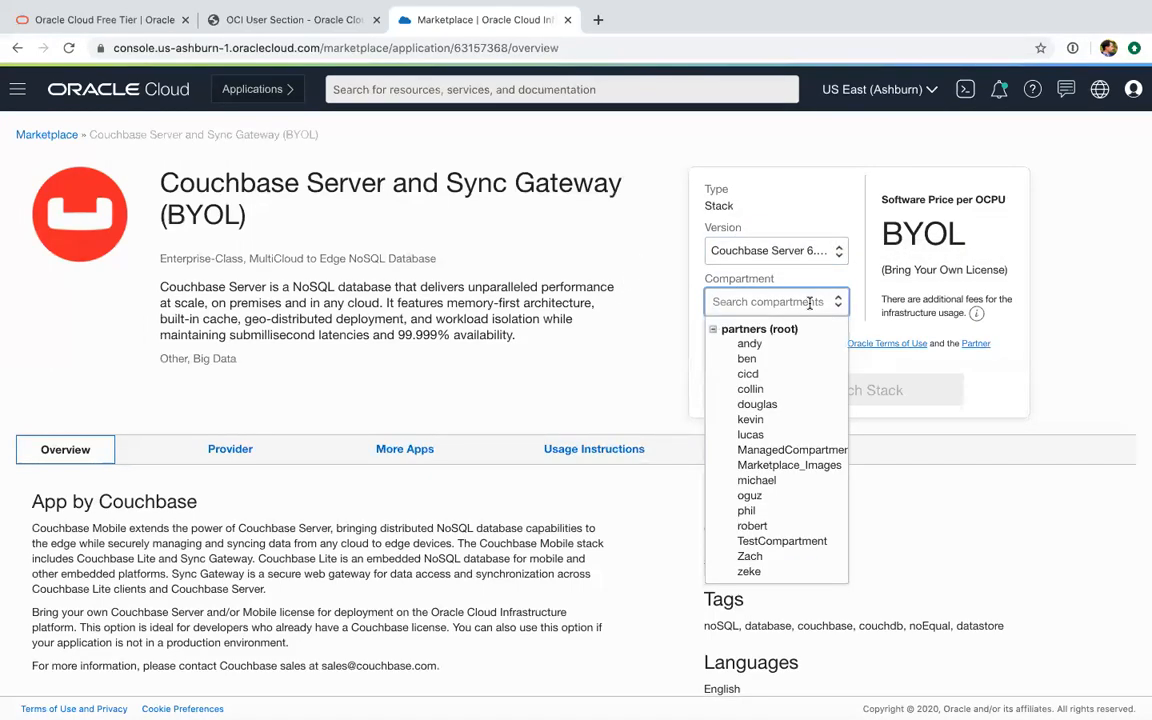
click(813, 361)
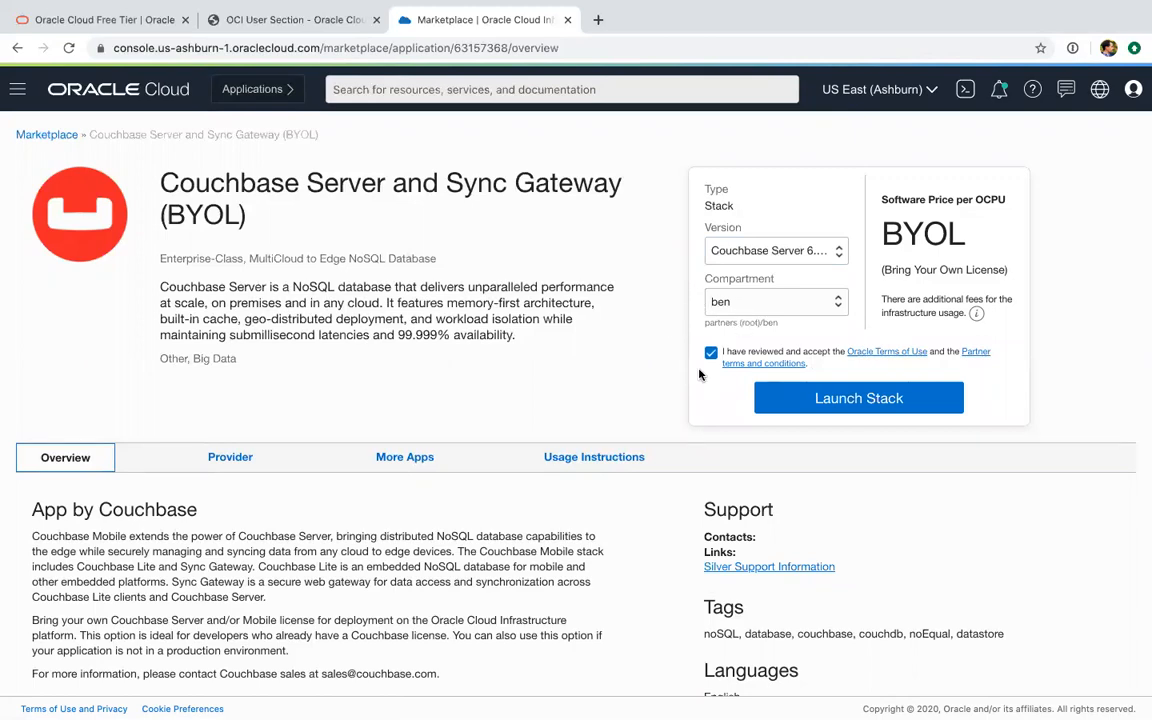
click(811, 407)
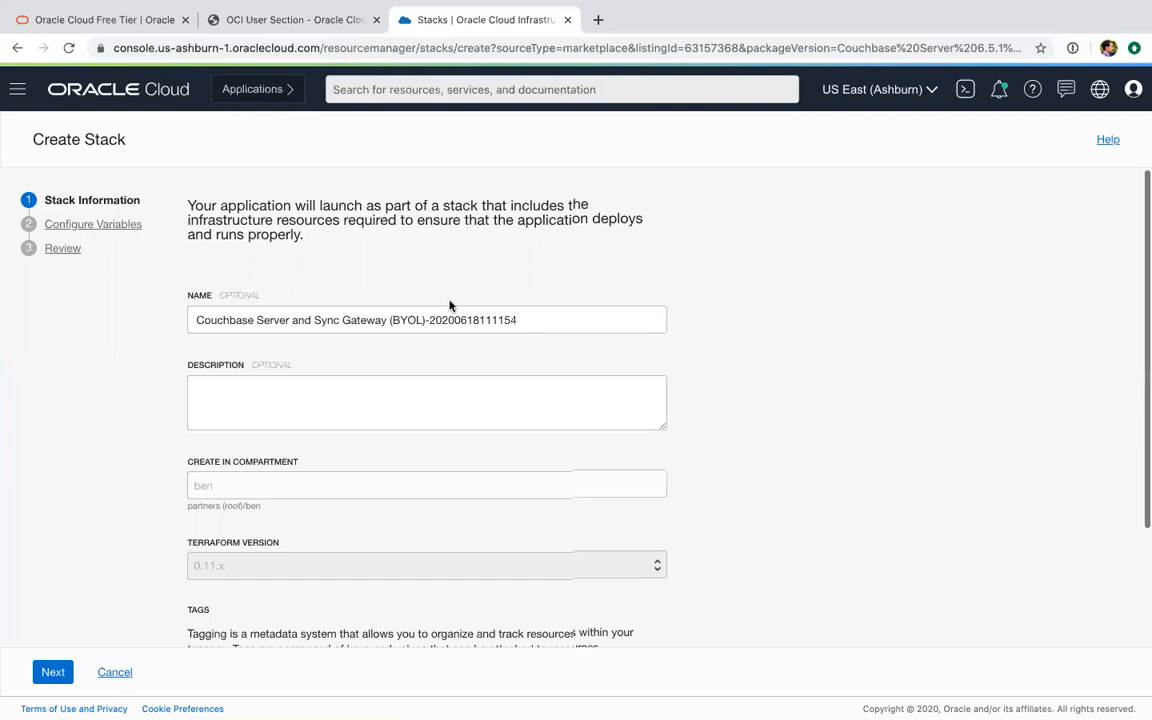
Review the stack information, keep its default name, description and tags, and proceed to configuring the variables
scroll(449, 302, down, 1)
scroll(449, 302, up, 1)
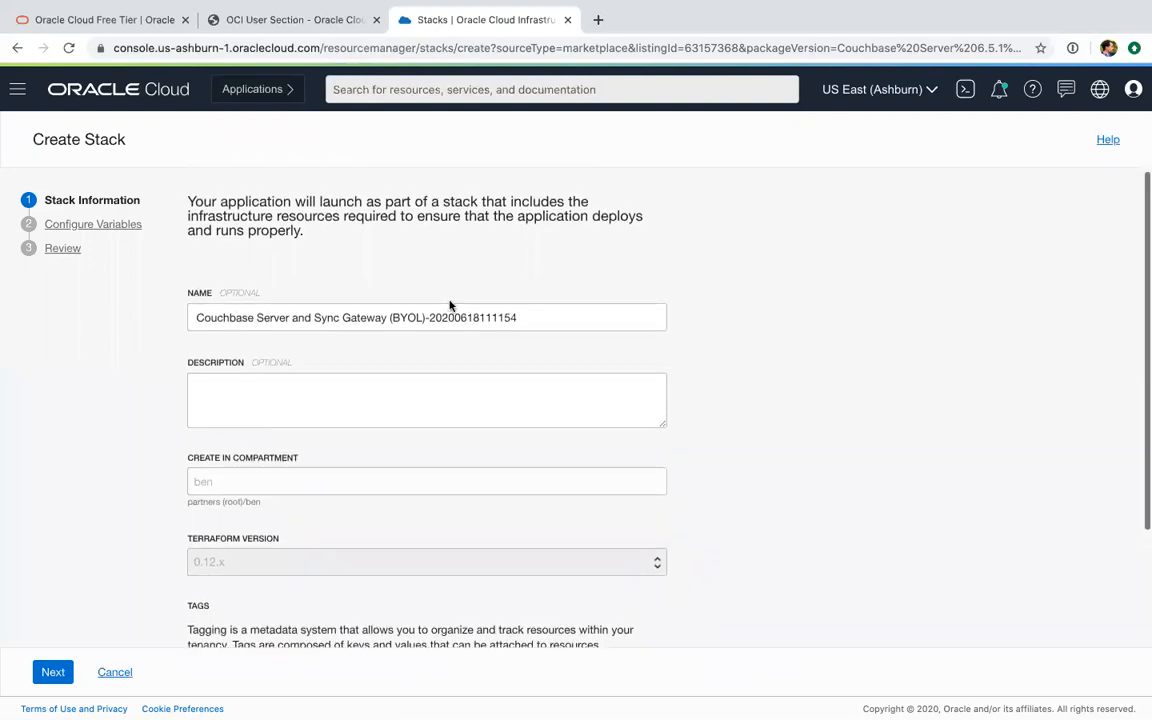
scroll(366, 261, down, 2)
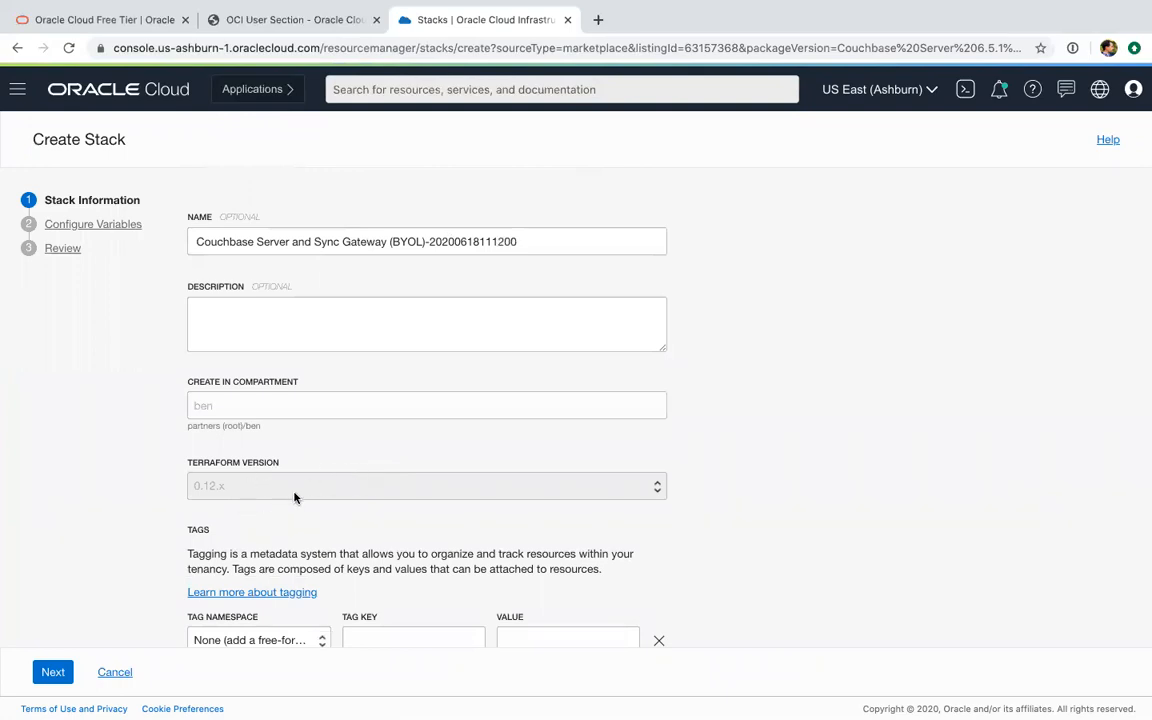
scroll(323, 519, down, 1)
scroll(323, 519, up, 2)
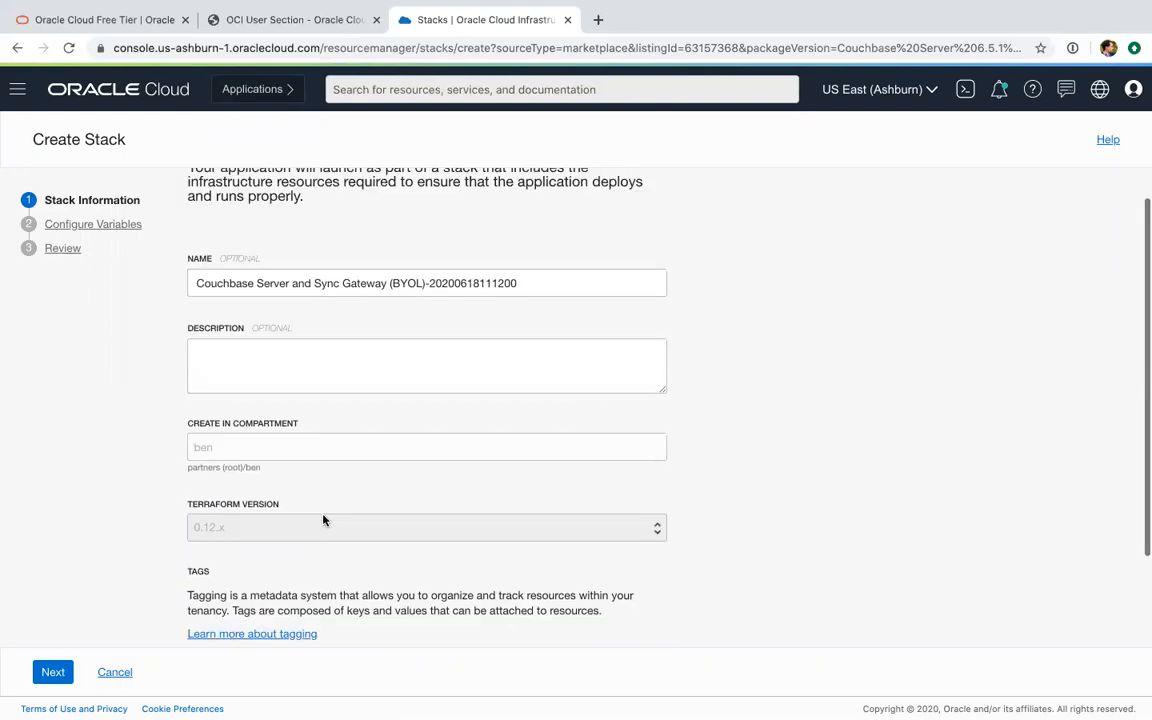
scroll(323, 539, down, 2)
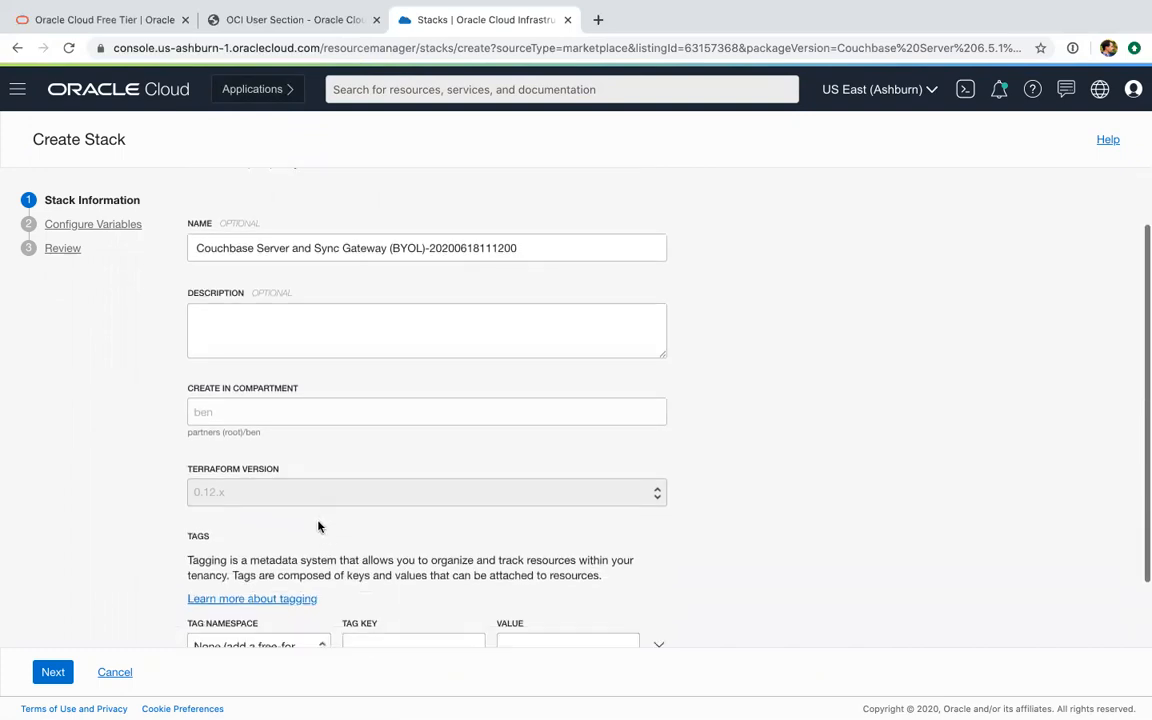
scroll(319, 527, down, 1)
scroll(319, 527, down, 2)
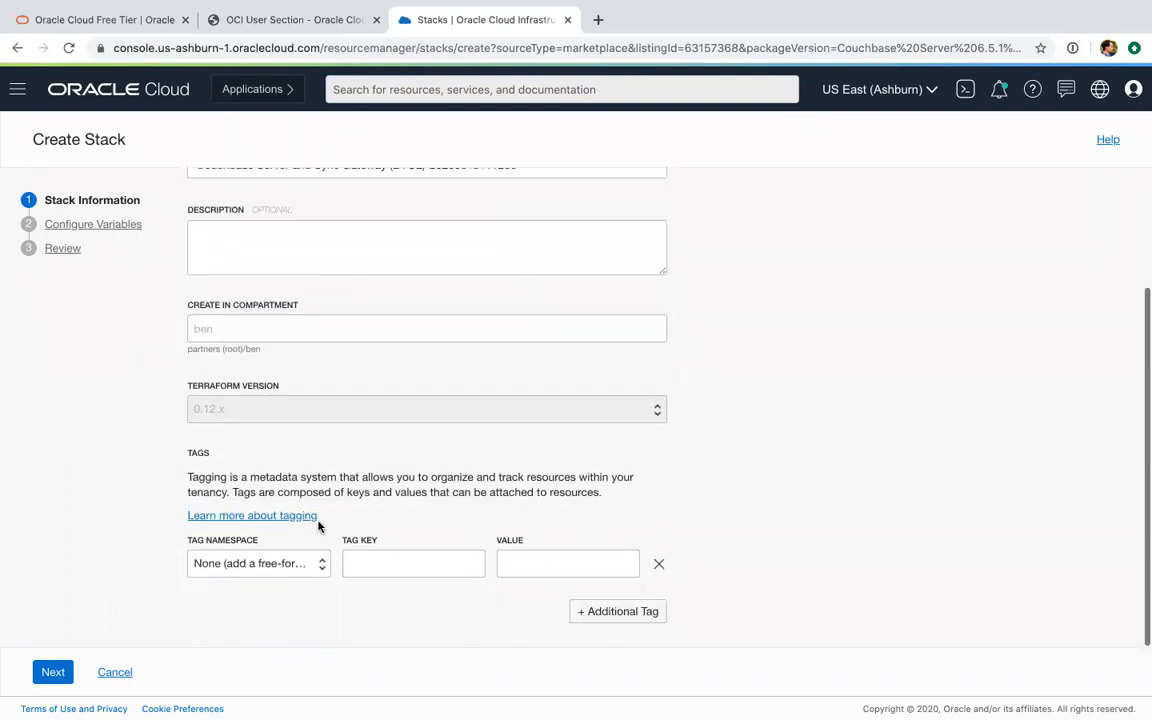
click(52, 672)
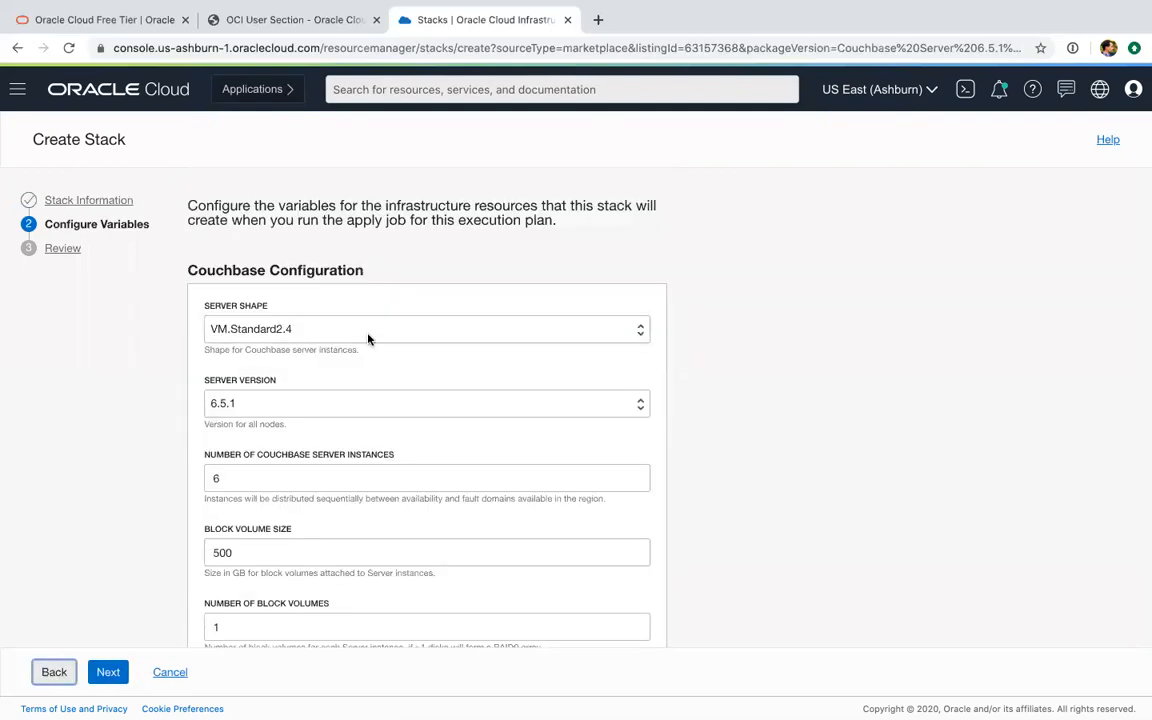
Keep VM.Standard2.4 as the server shape and 6.5.1 as the server version in the Couchbase configuration
click(437, 328)
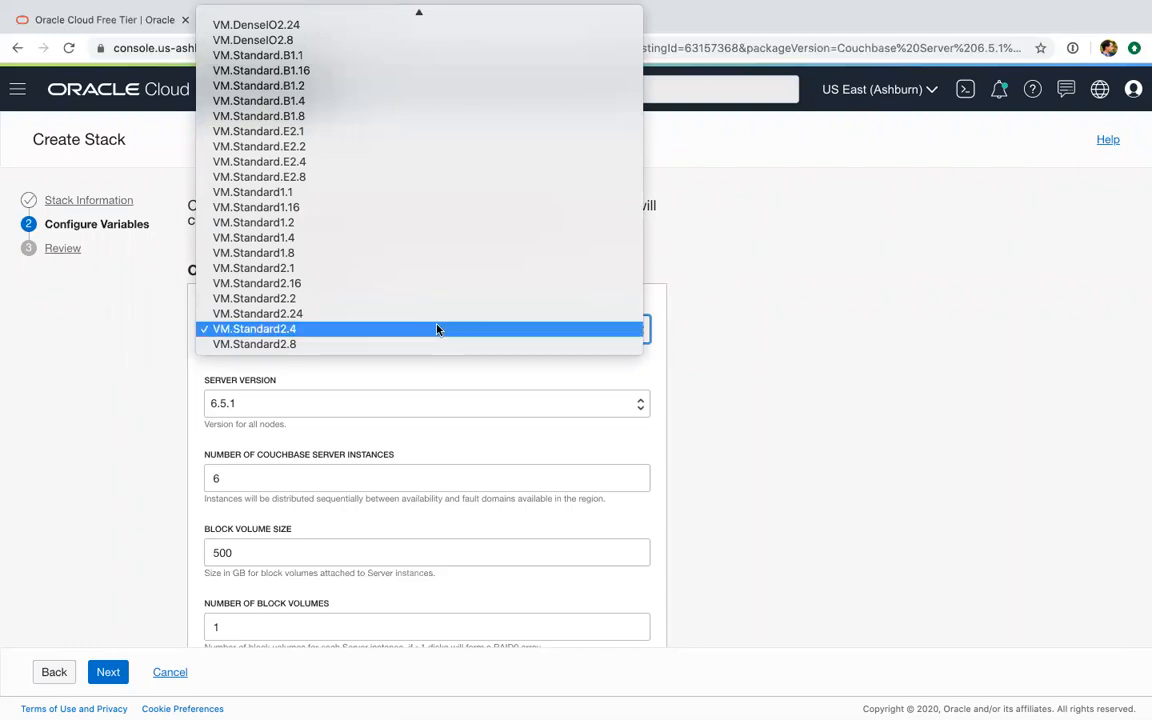
click(437, 328)
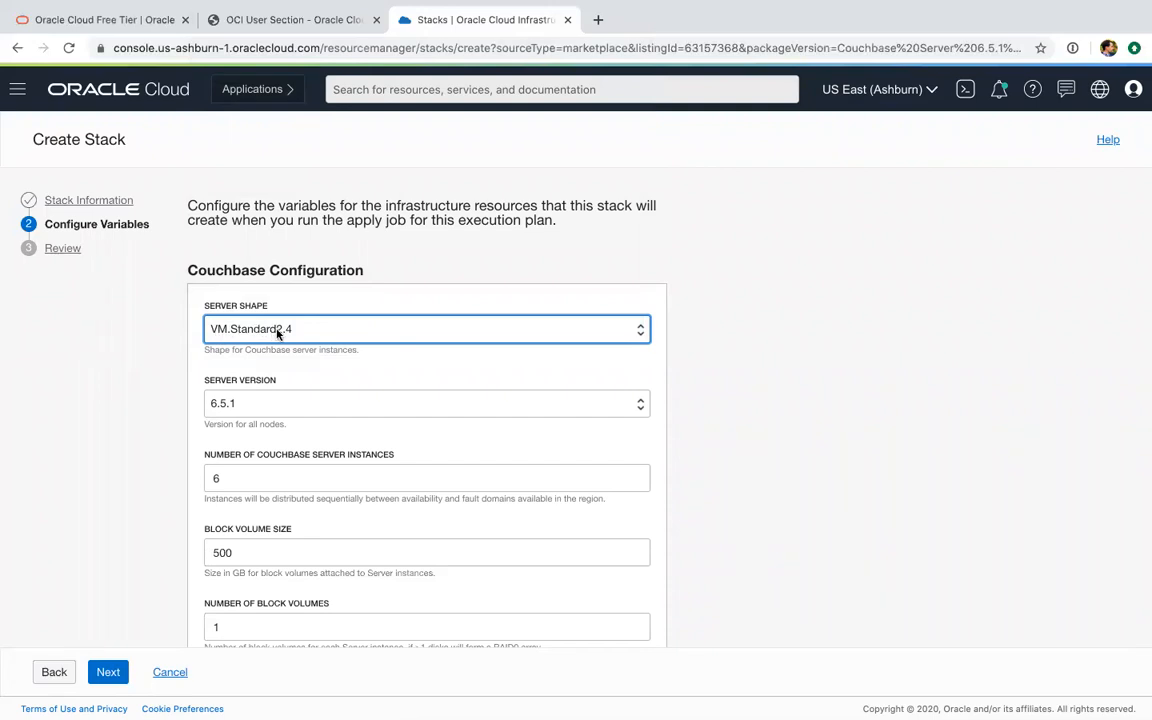
click(283, 410)
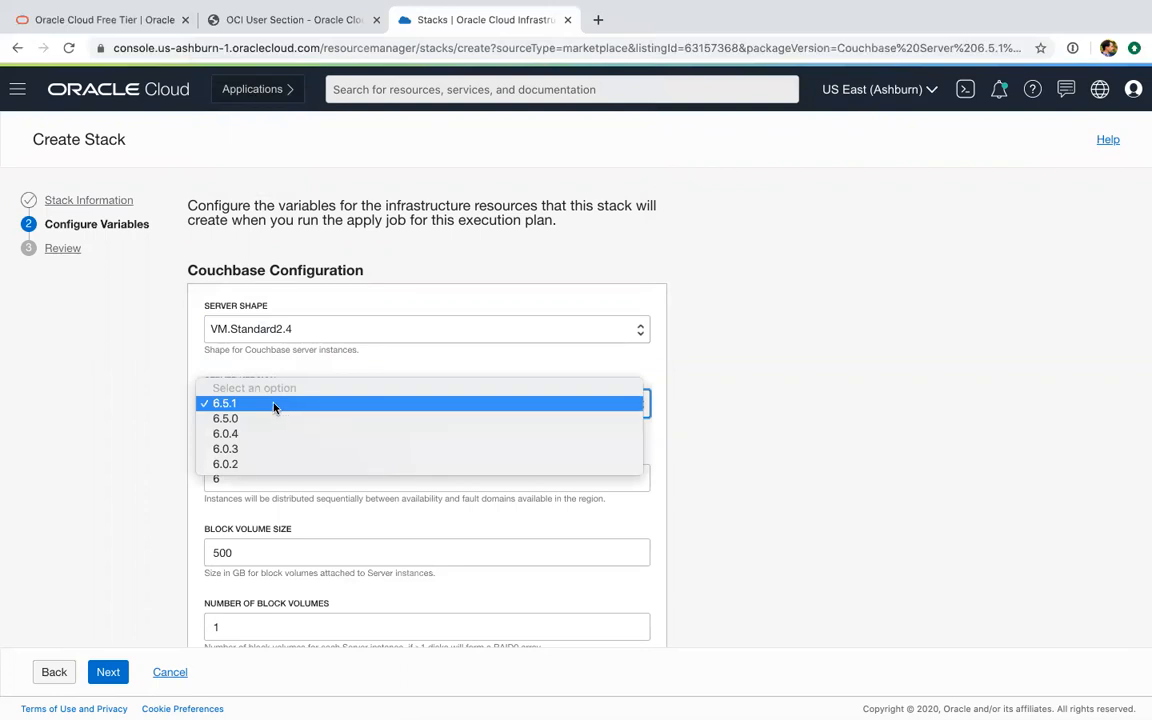
click(275, 404)
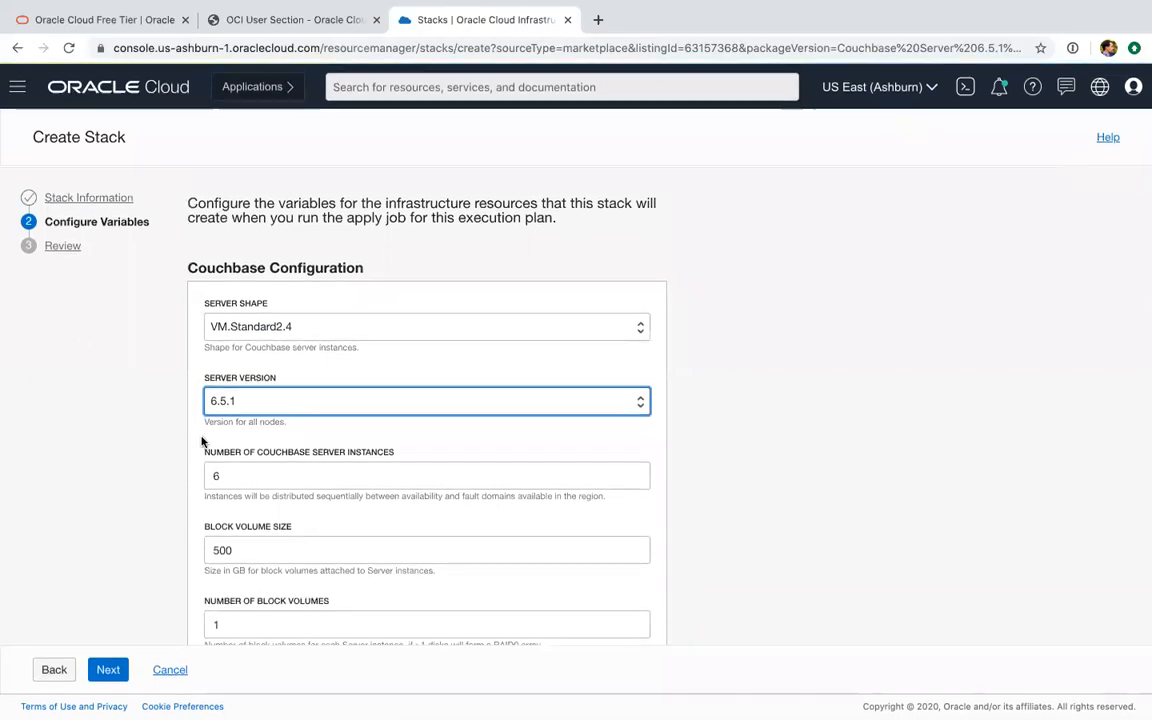
Keep the default server instance and block volume settings, and set the number of Couchbase Sync Gateway instances to 2
scroll(368, 470, down, 2)
scroll(760, 467, down, 1)
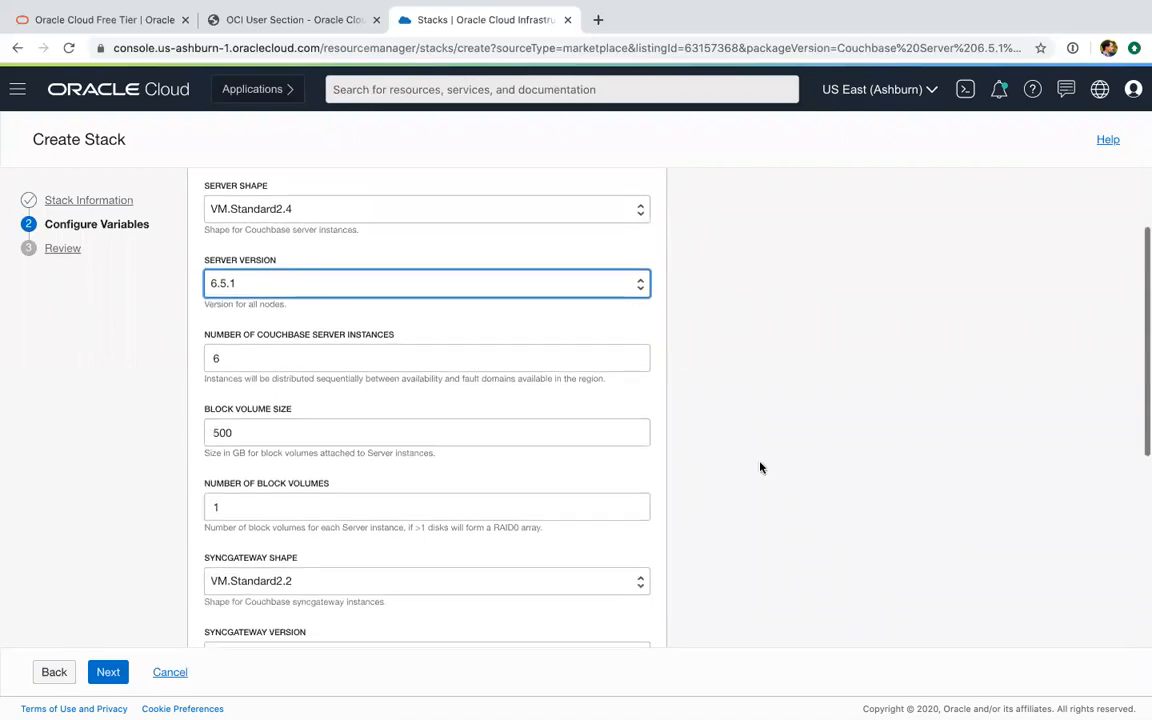
scroll(760, 467, down, 1)
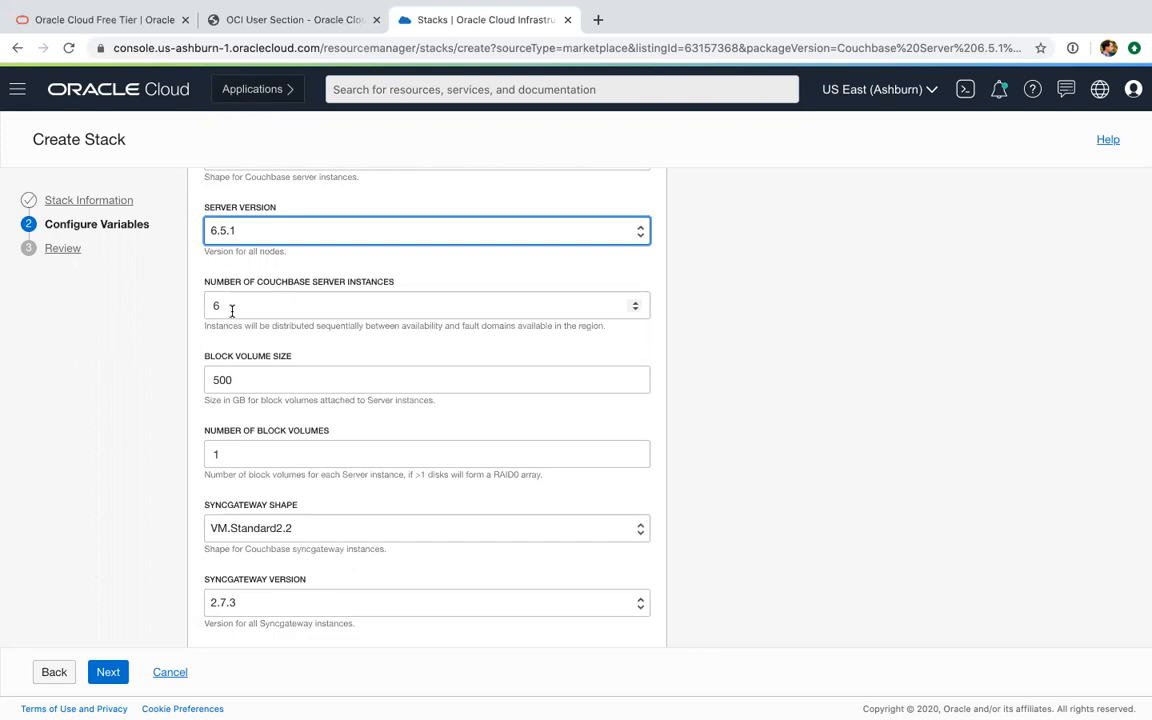
scroll(390, 341, down, 1)
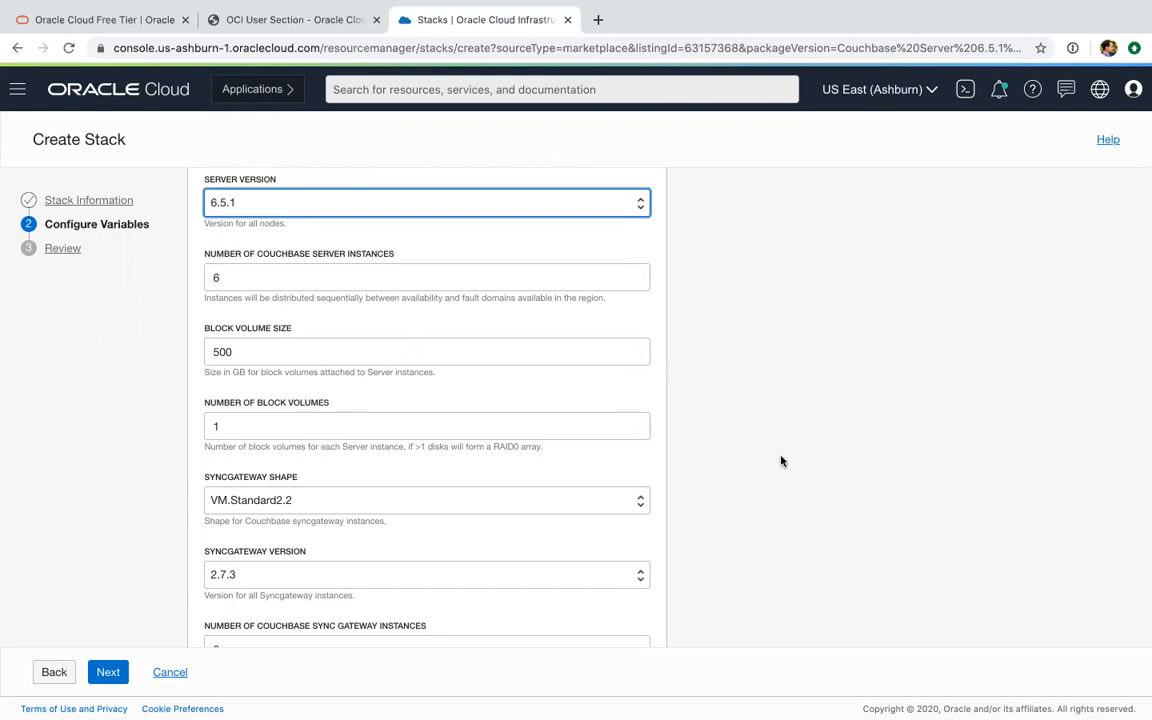
scroll(733, 463, down, 3)
scroll(716, 424, down, 2)
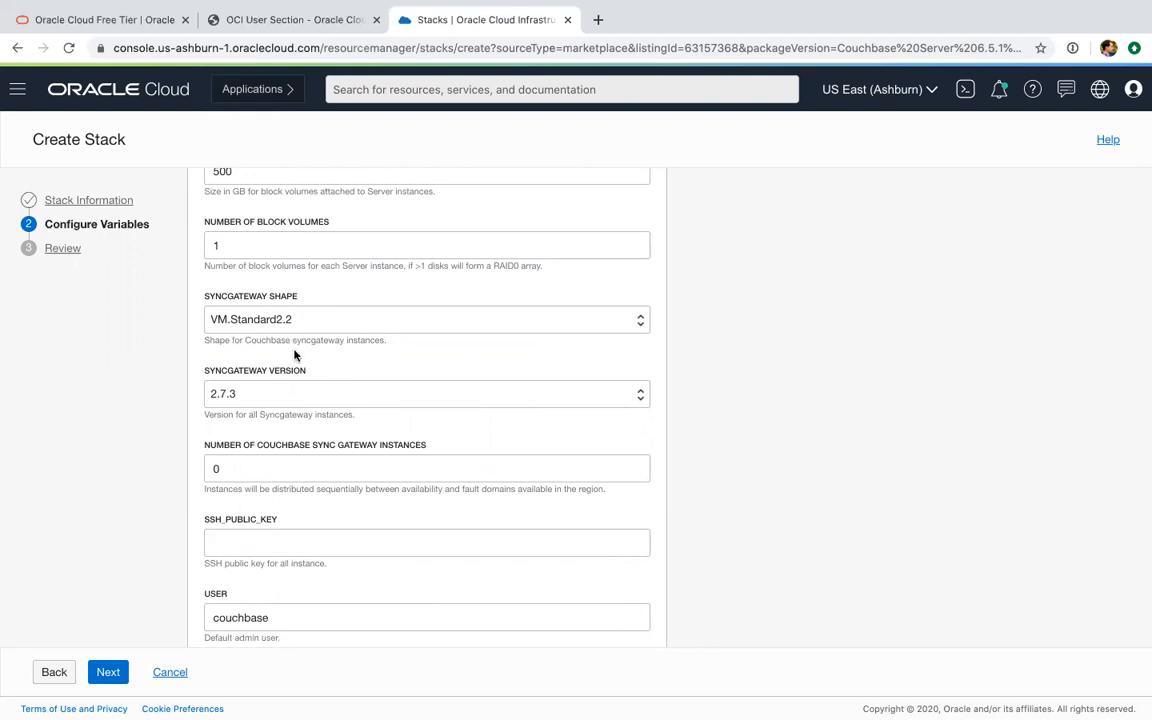
click(264, 468)
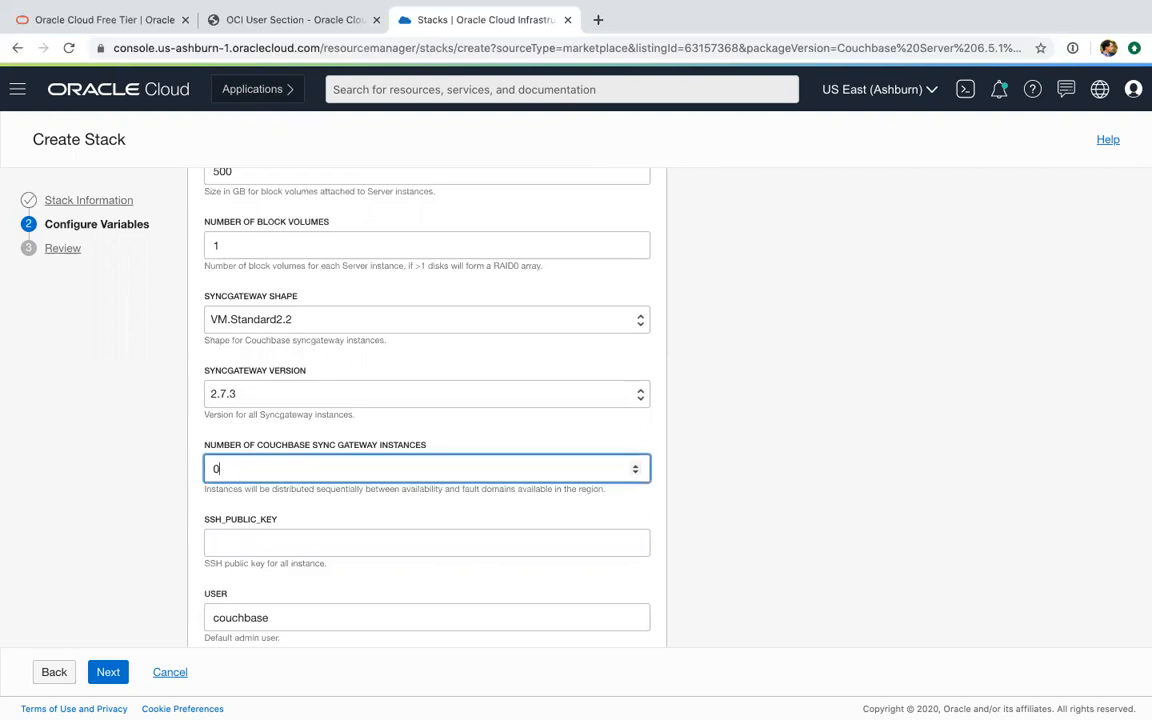
click(266, 498)
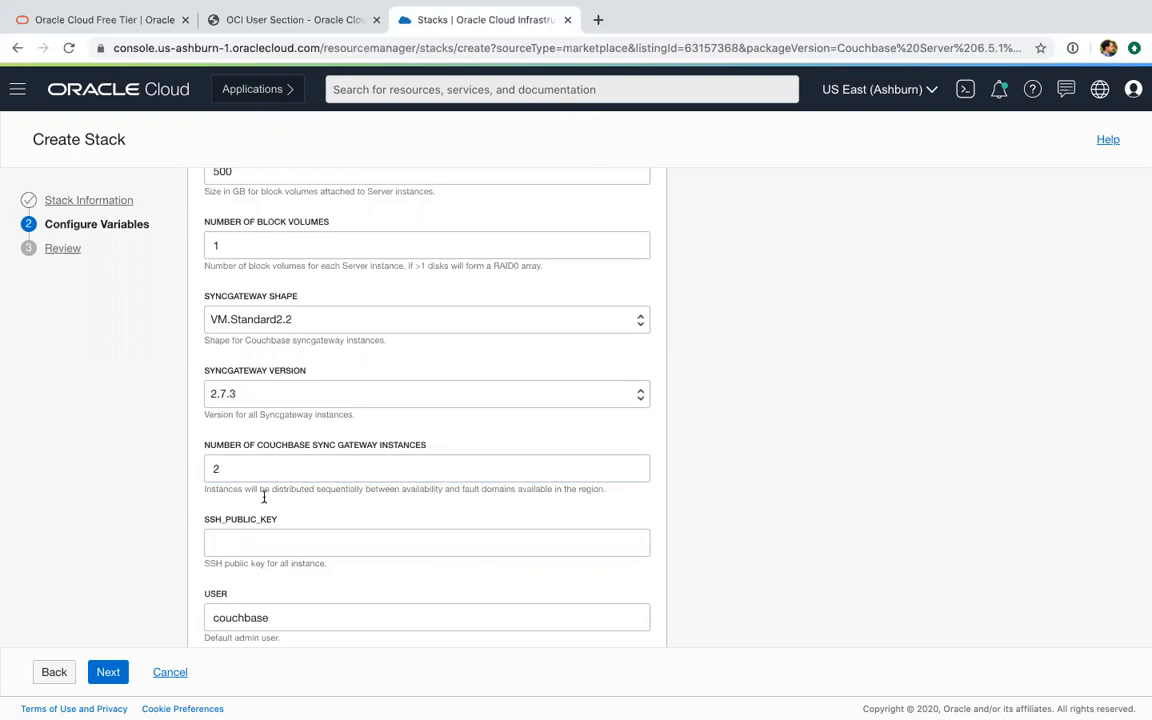
Switch to Terminal, list the files in the .ssh folder, and print the contents of oci.pub
scroll(360, 500, down, 3)
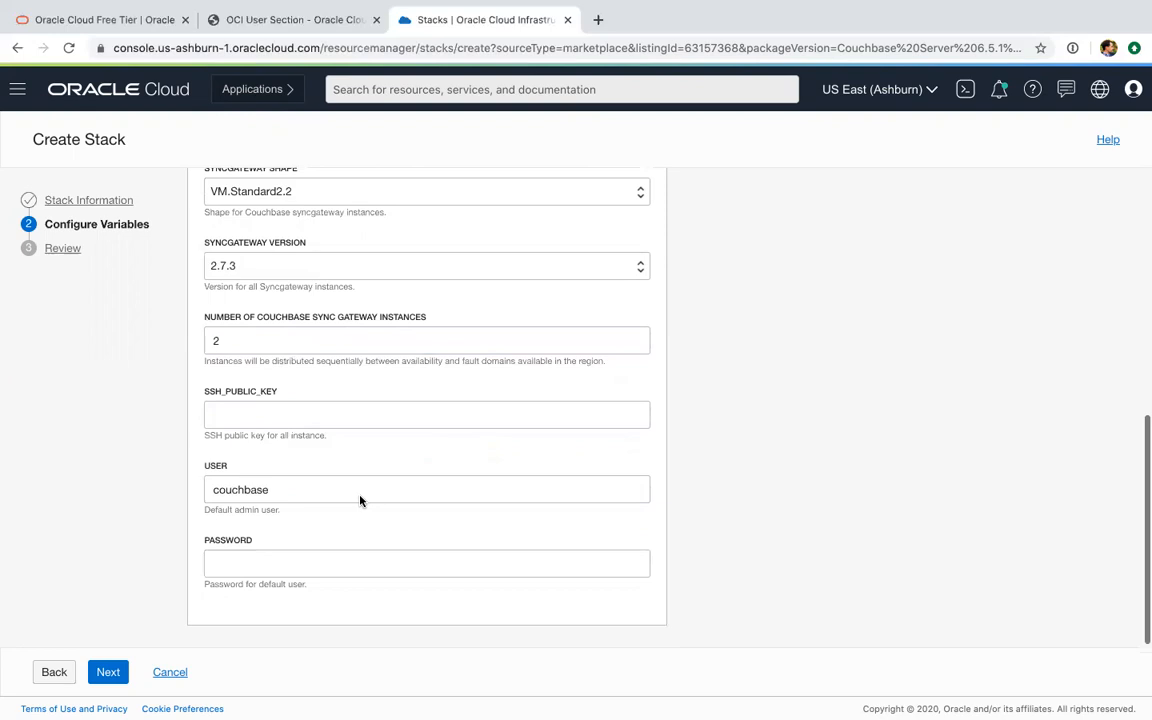
click(288, 414)
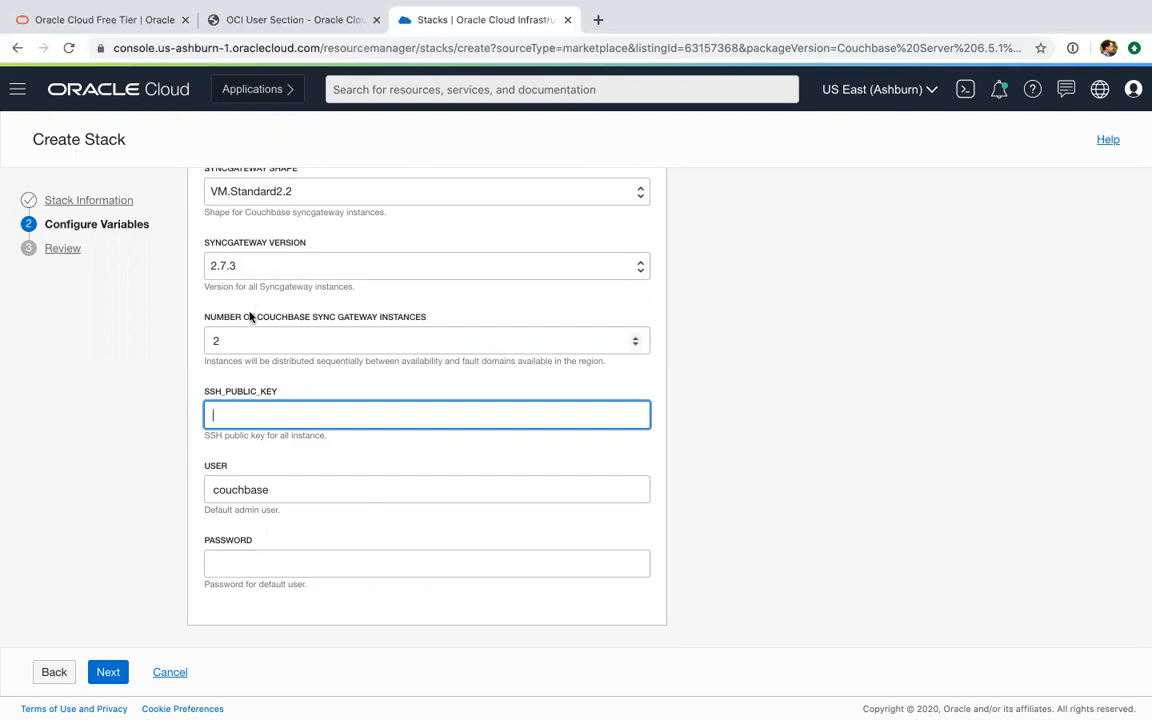
key(ctrl+Left)
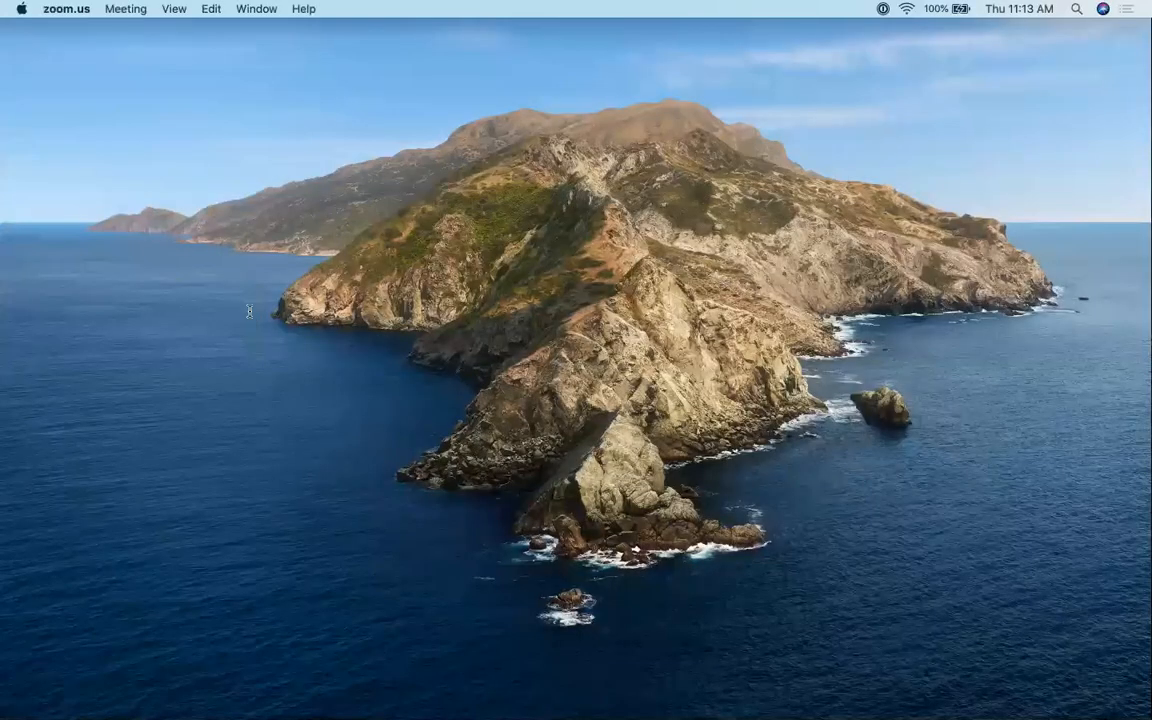
key(super+Tab)
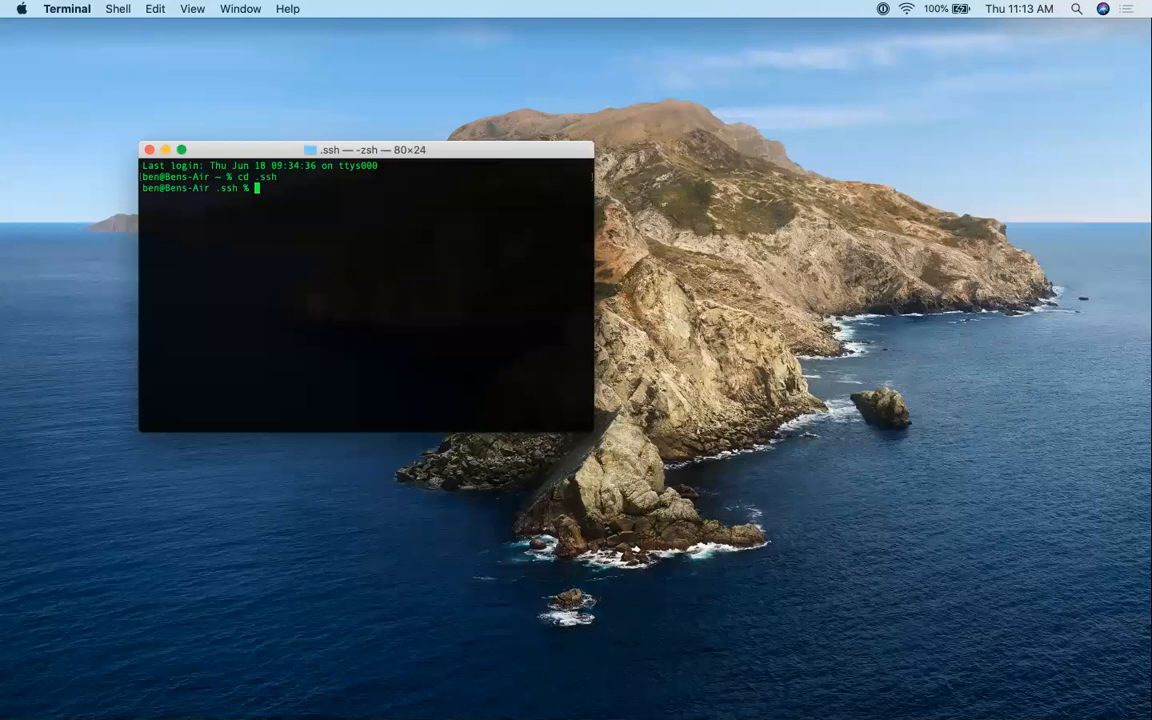
text(ls)
key(Return)
text(cat oci.pub)
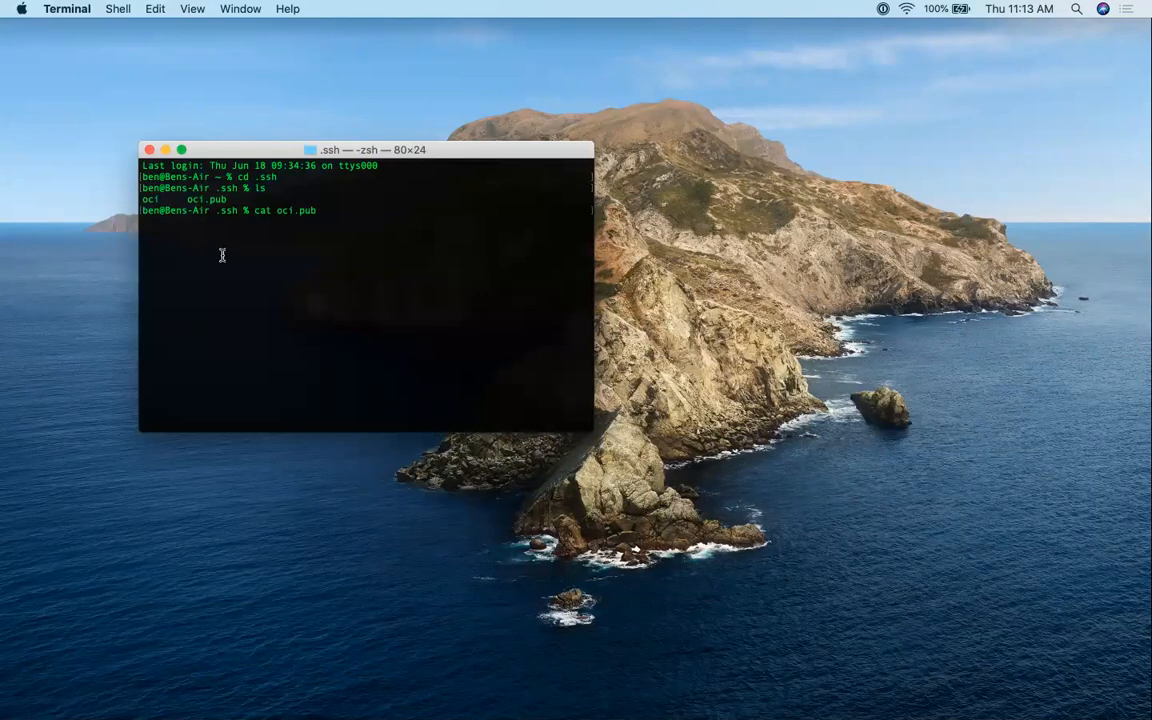
key(Return)
Copy the printed SSH public key and paste it into the stack's SSH_PUBLIC_KEY variable in the browser
drag(142, 221, 479, 267)
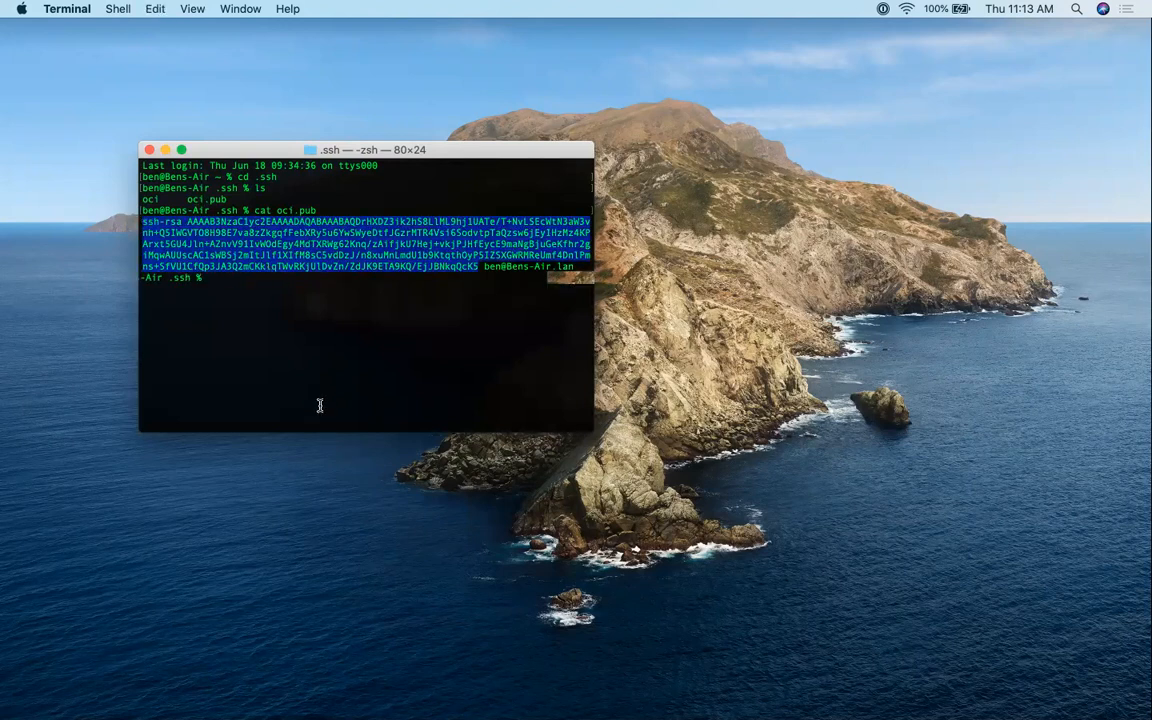
key(ctrl+Right)
key(super+v)
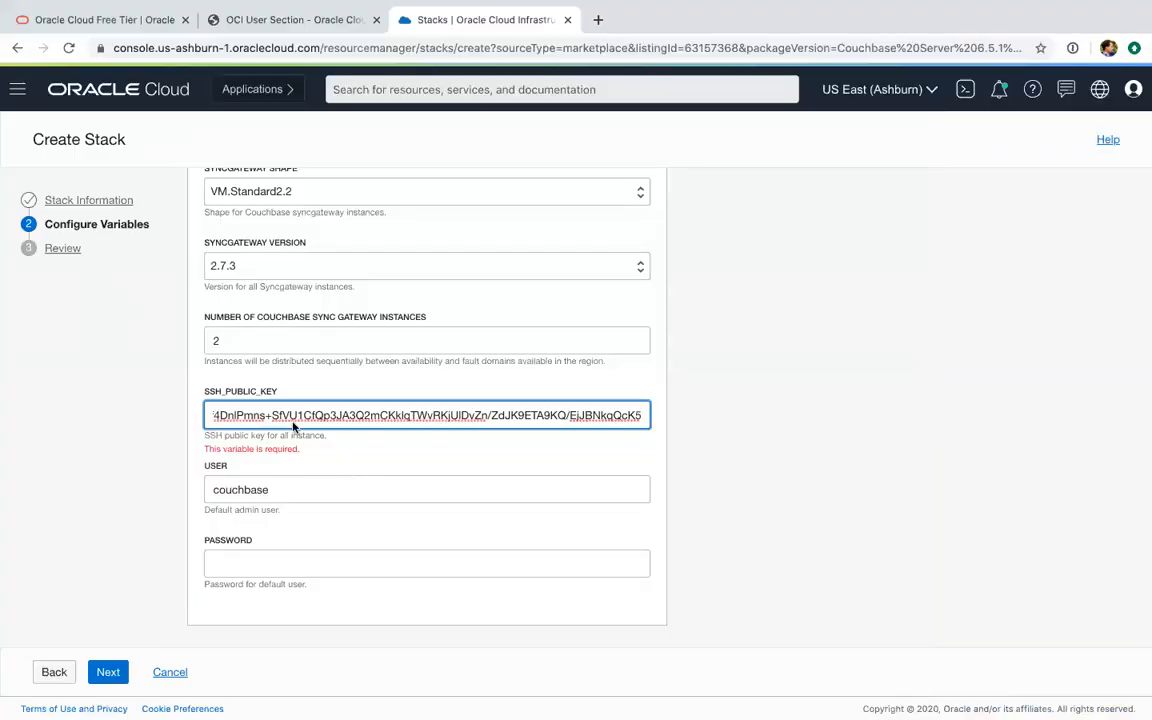
Keep couchbase as the default admin user, enter the admin user's password, and proceed to the stack review
click(312, 499)
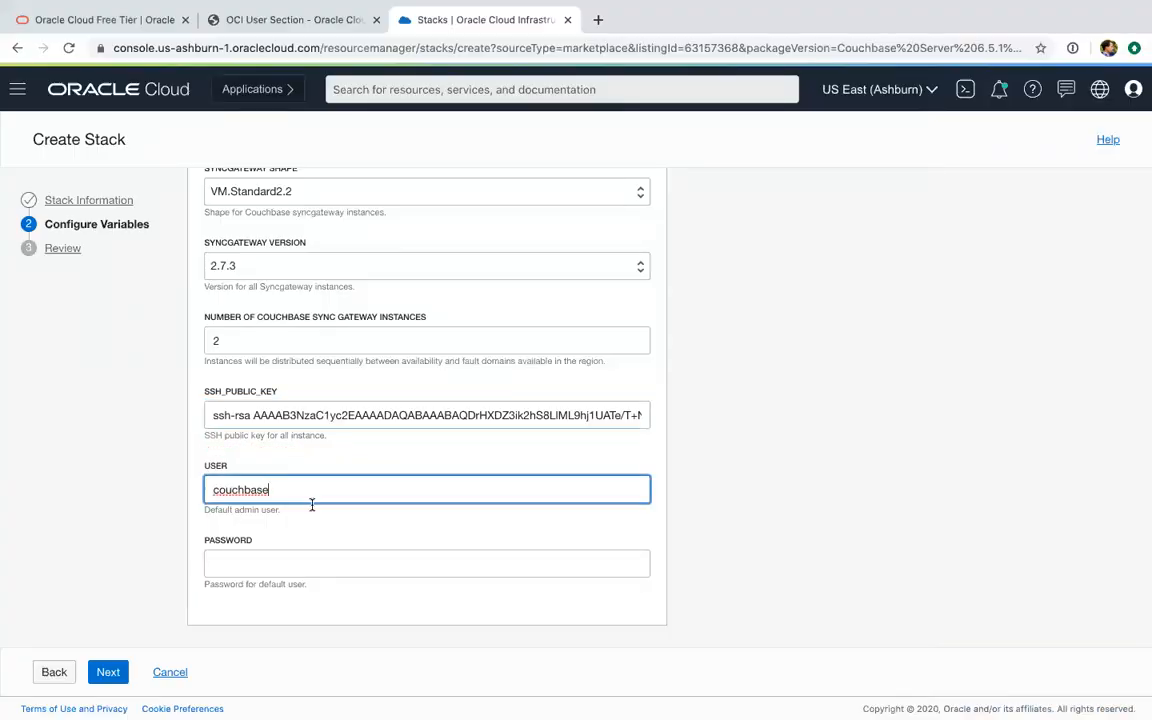
click(324, 561)
text(Couchba)
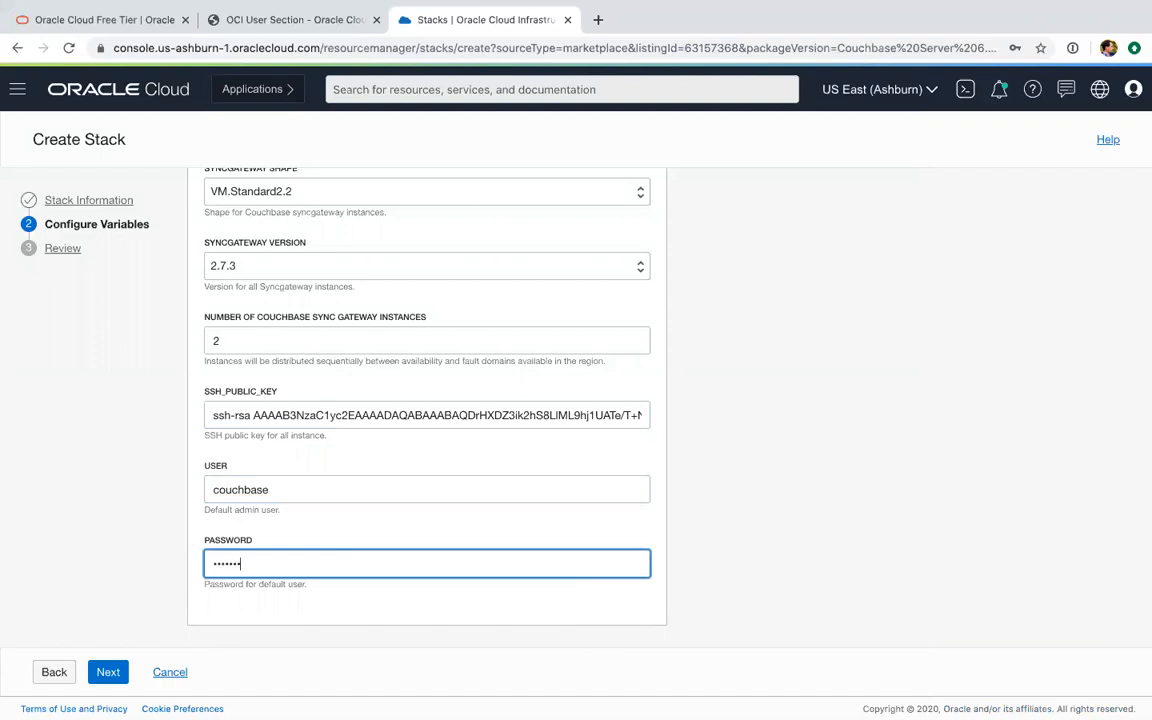
click(118, 540)
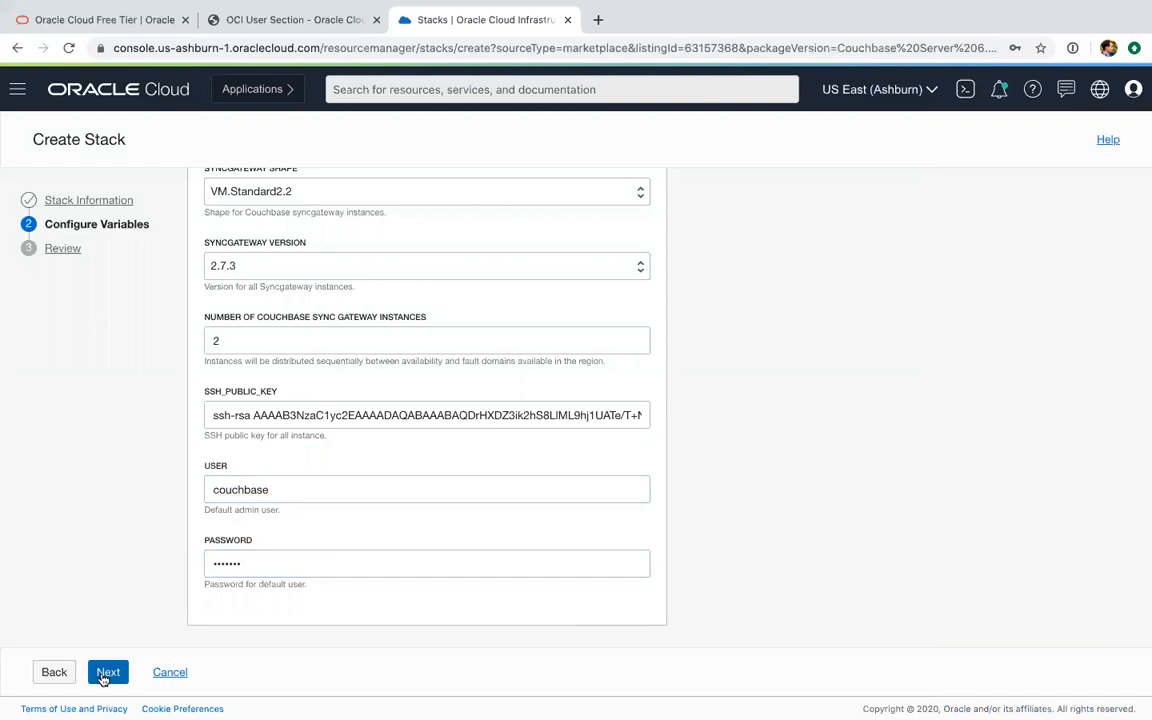
click(106, 673)
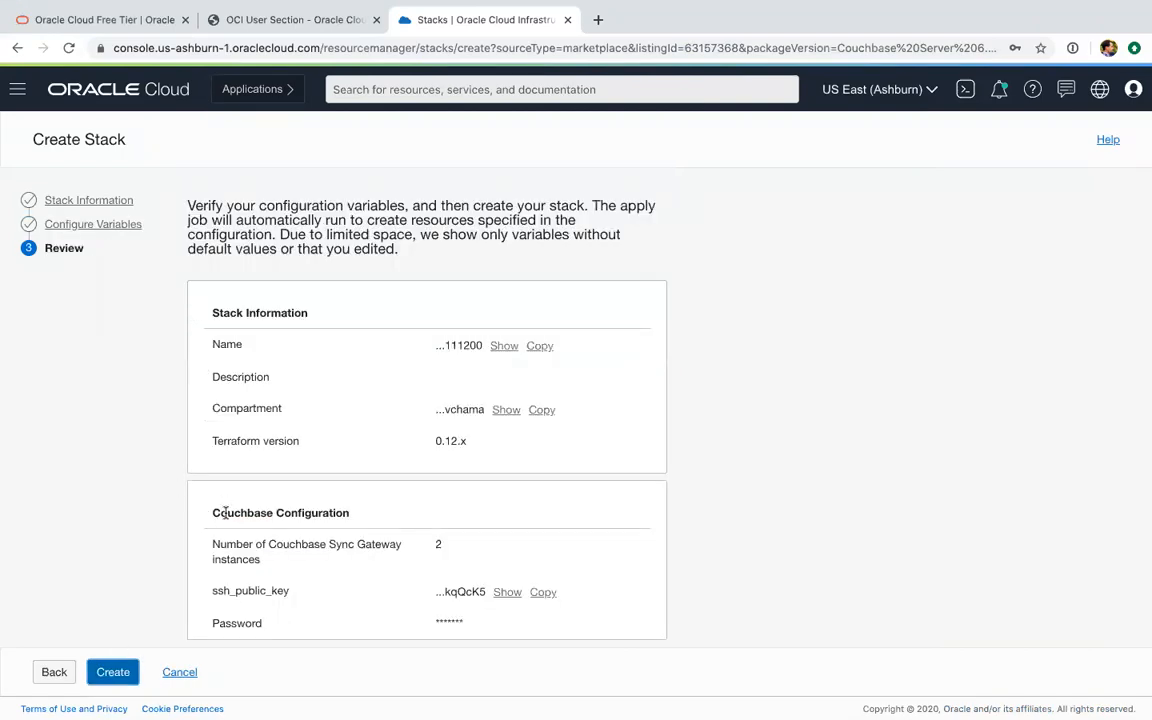
Review the configuration summary, create the stack, and decline saving the login in 1Password
scroll(203, 460, down, 1)
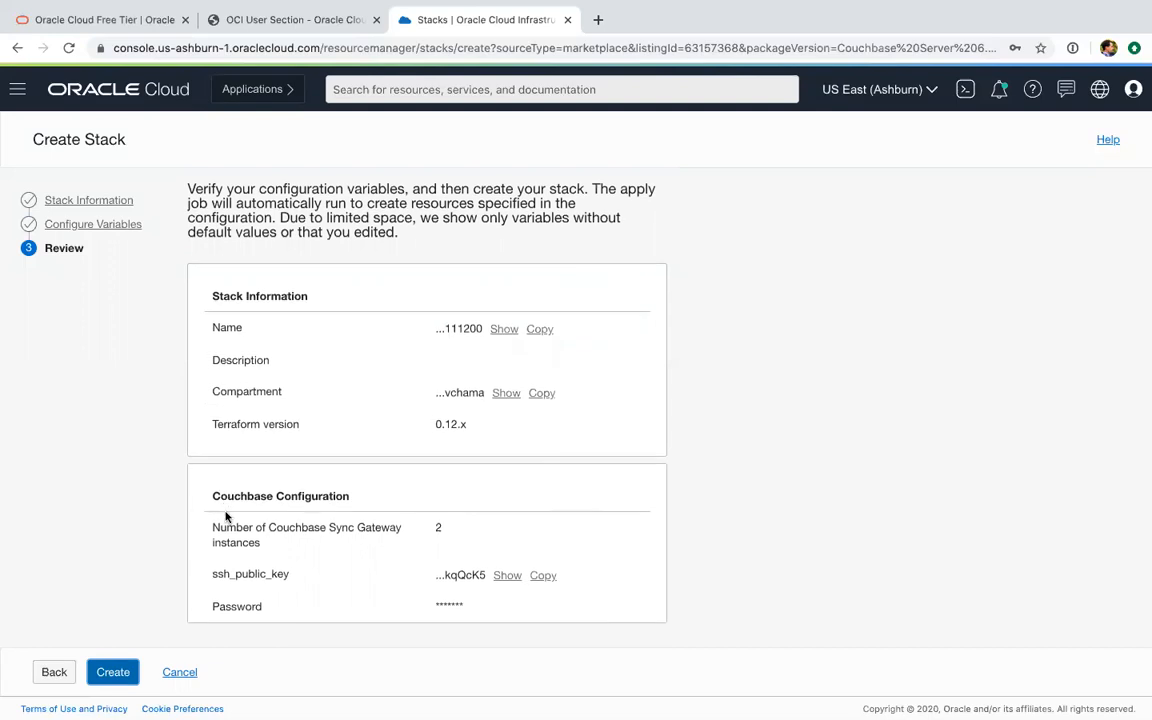
click(114, 674)
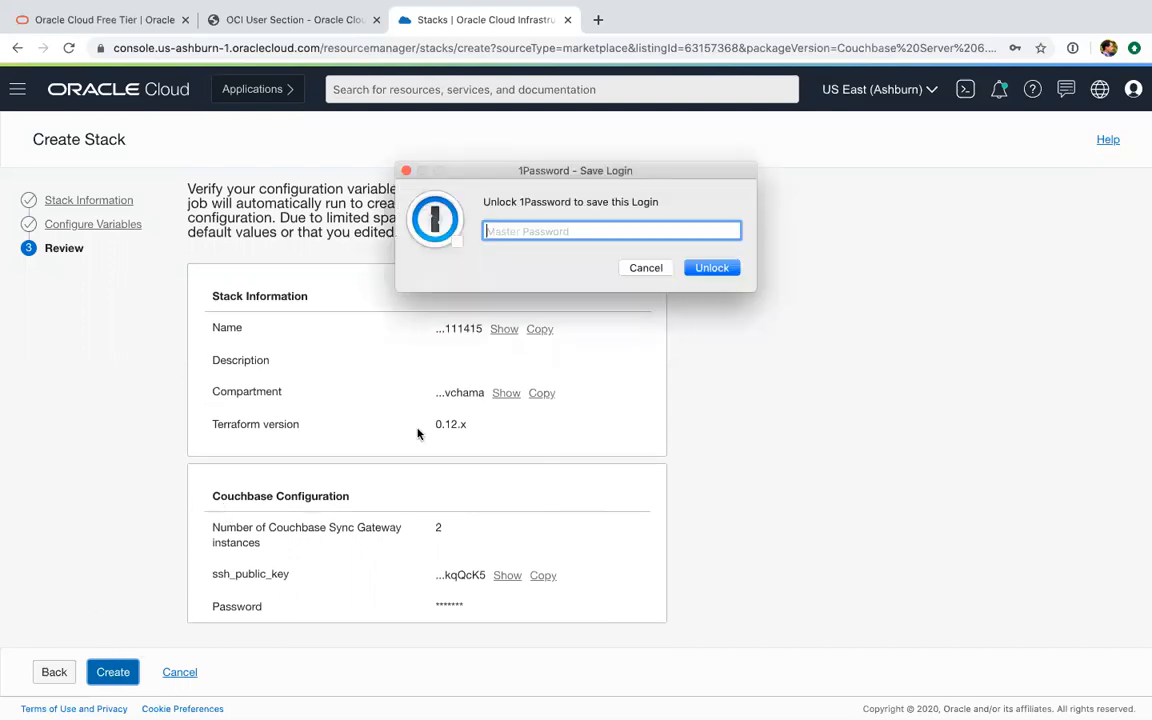
click(645, 268)
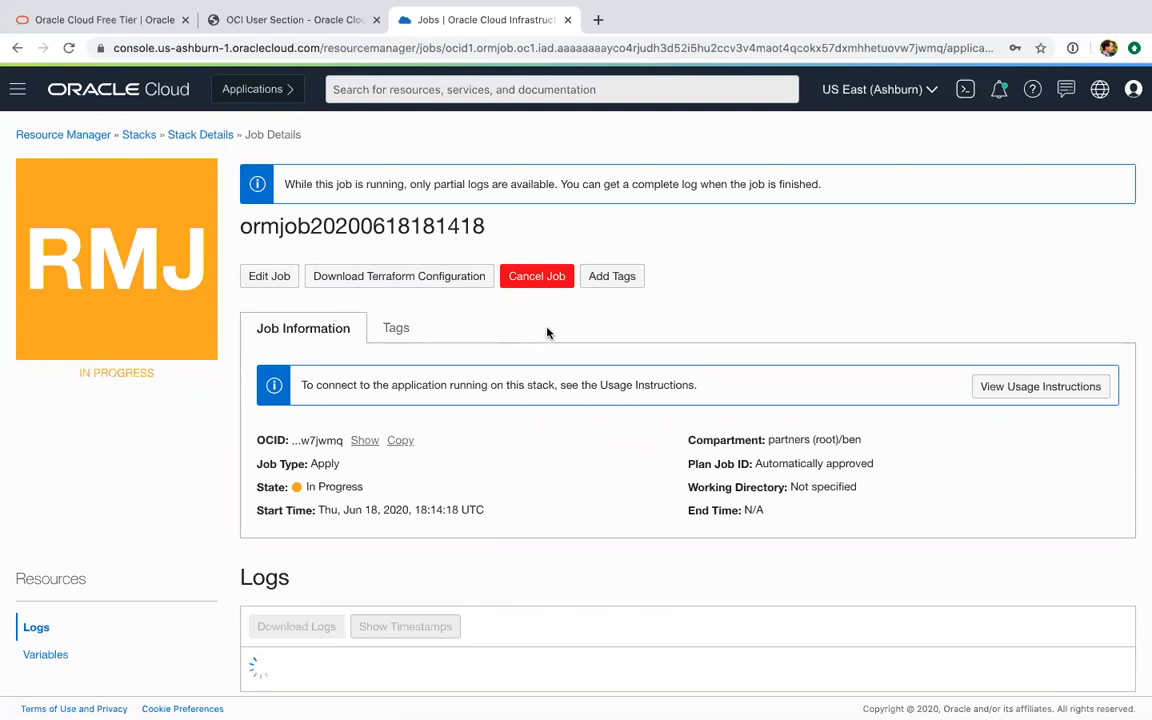
Return from the running job to the stack list and show the stacks in the account owner's compartment
scroll(690, 335, down, 1)
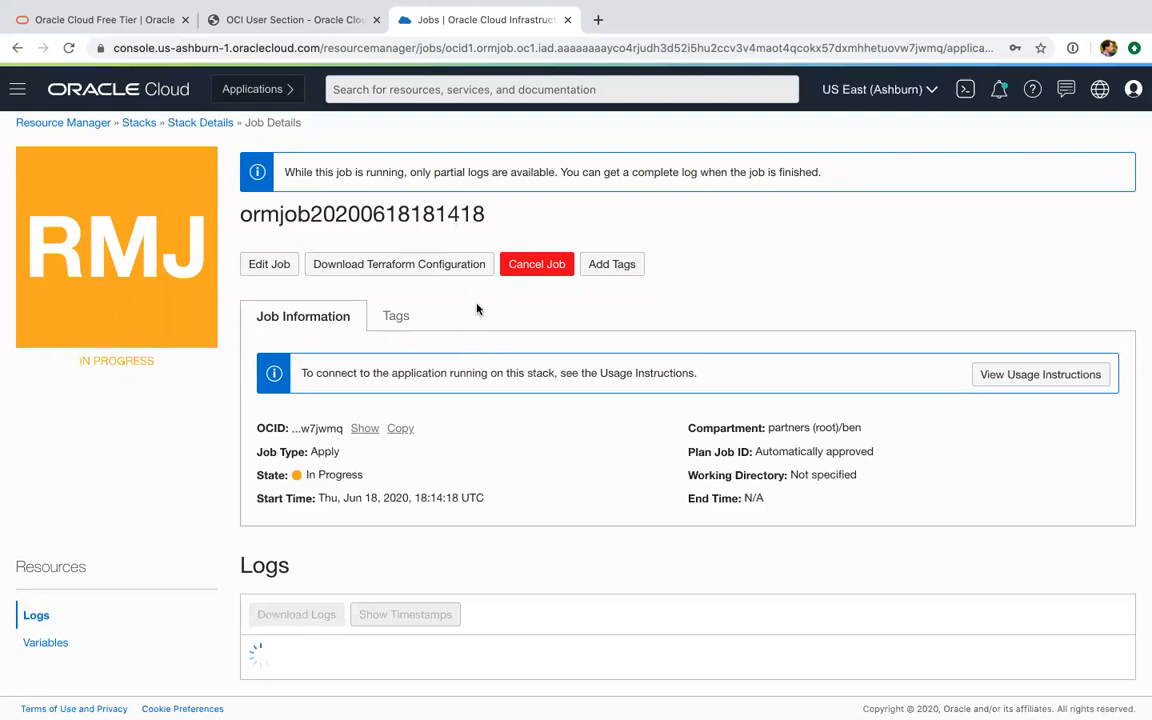
click(218, 125)
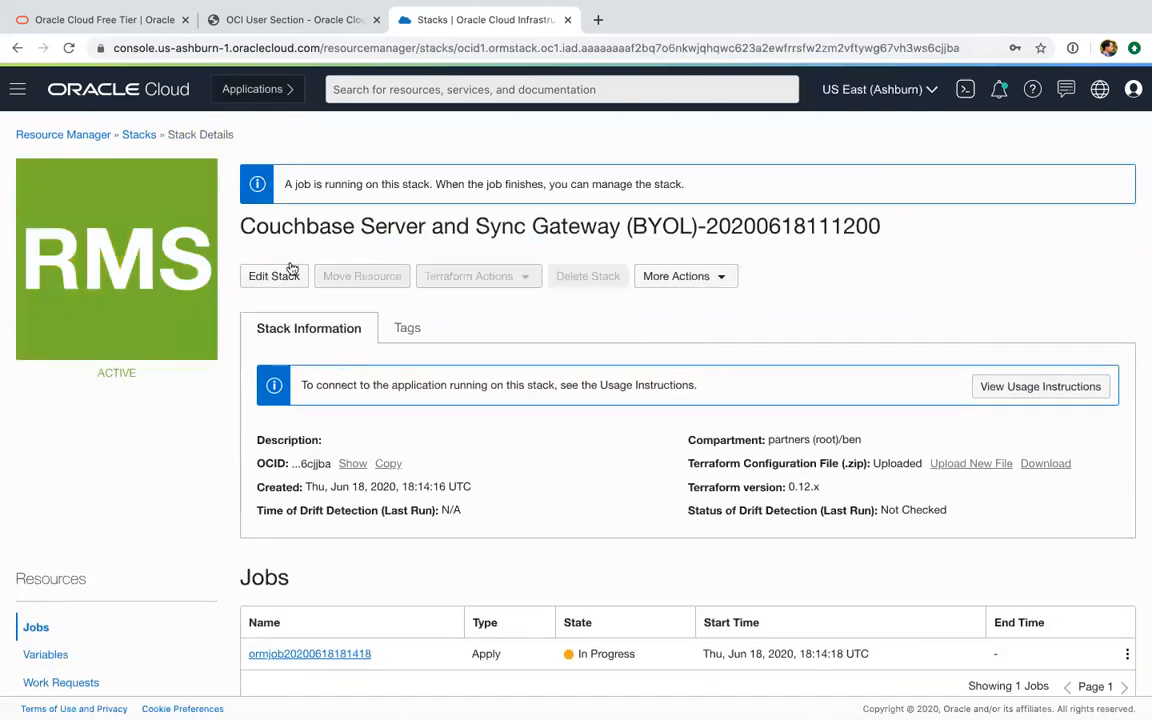
click(129, 134)
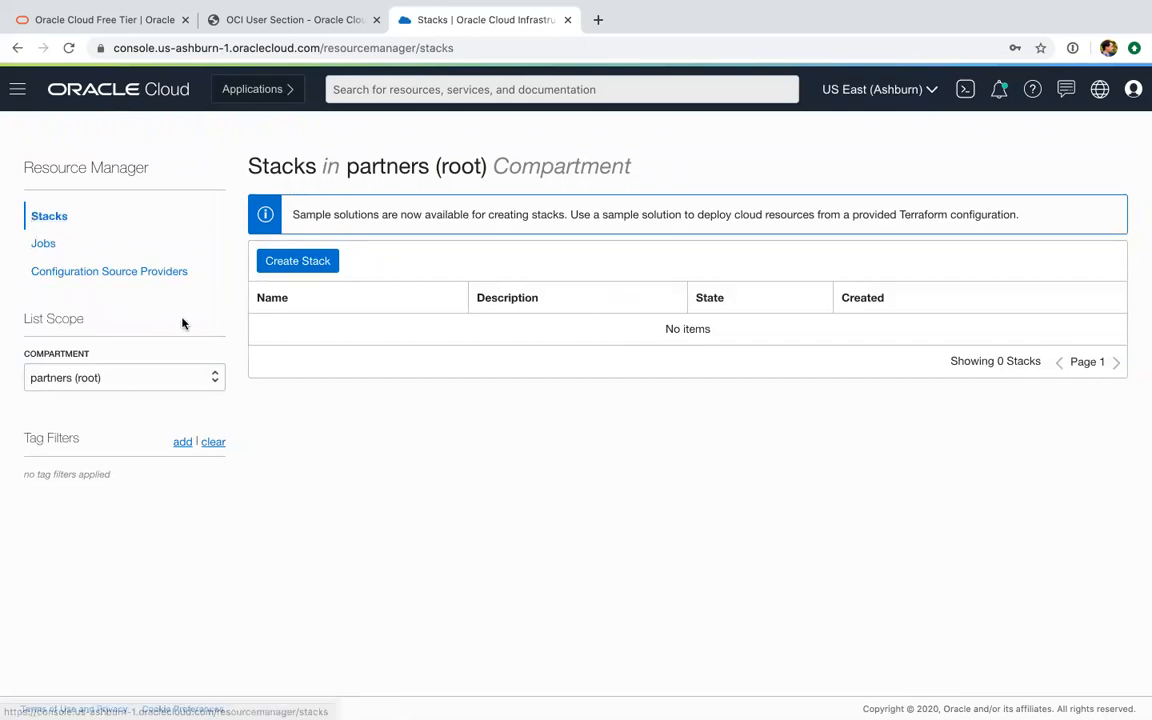
click(86, 387)
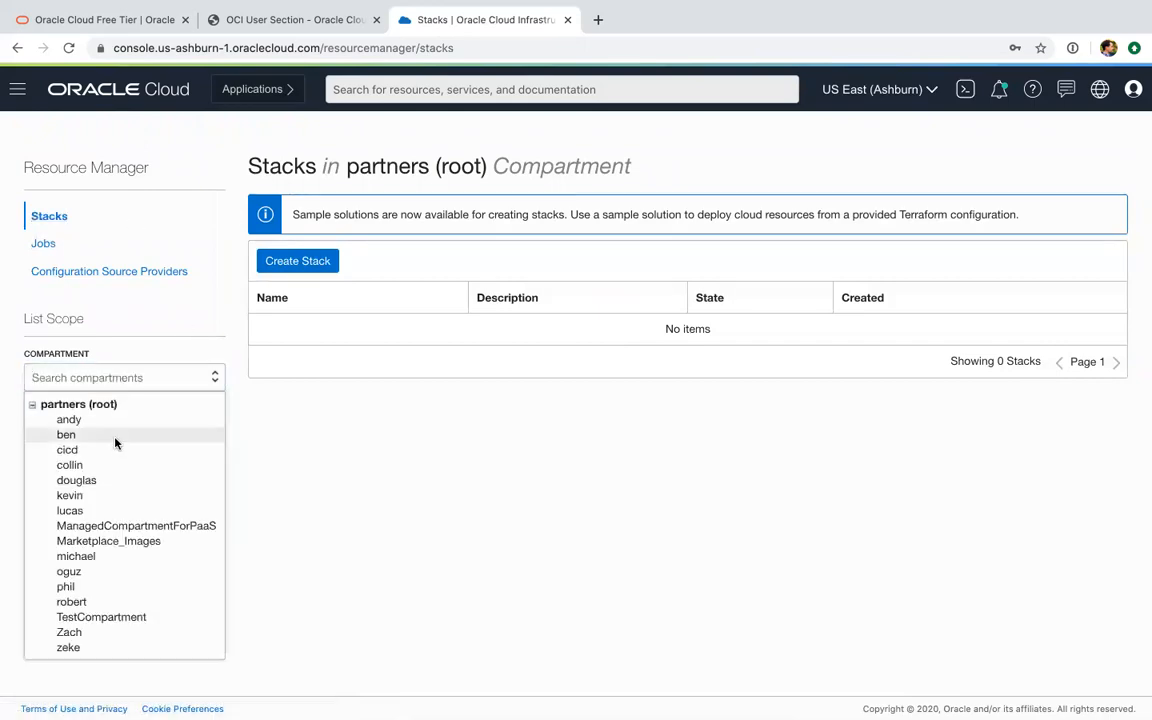
click(115, 438)
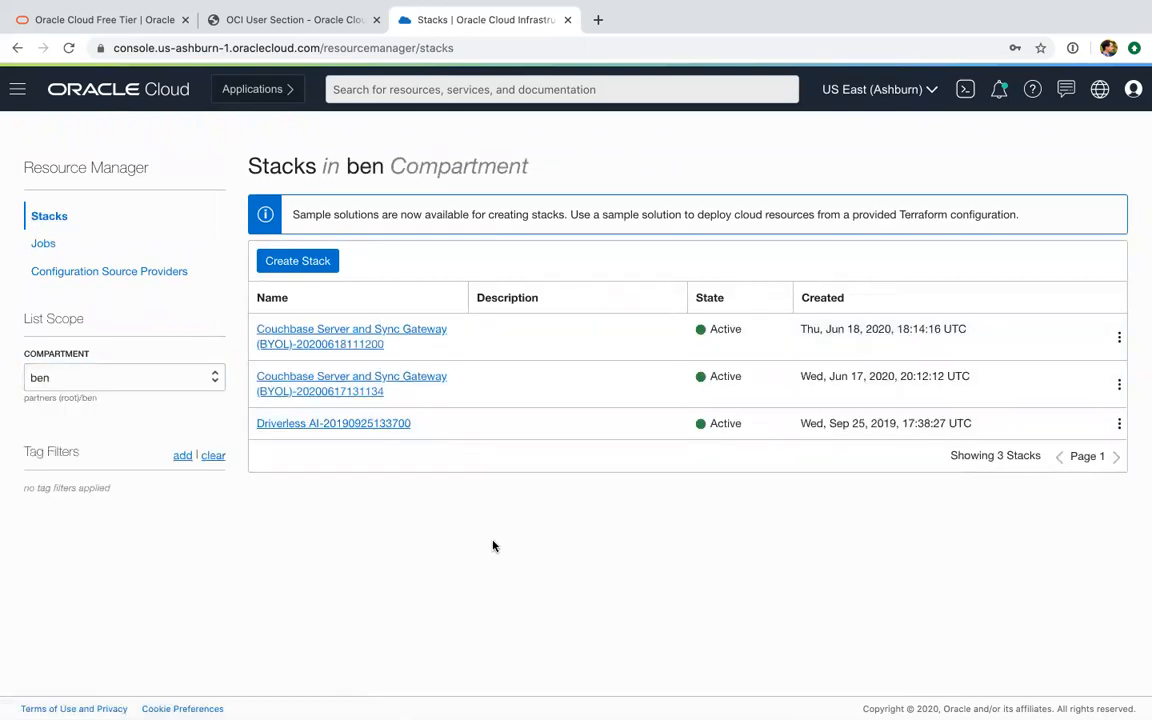
click(320, 381)
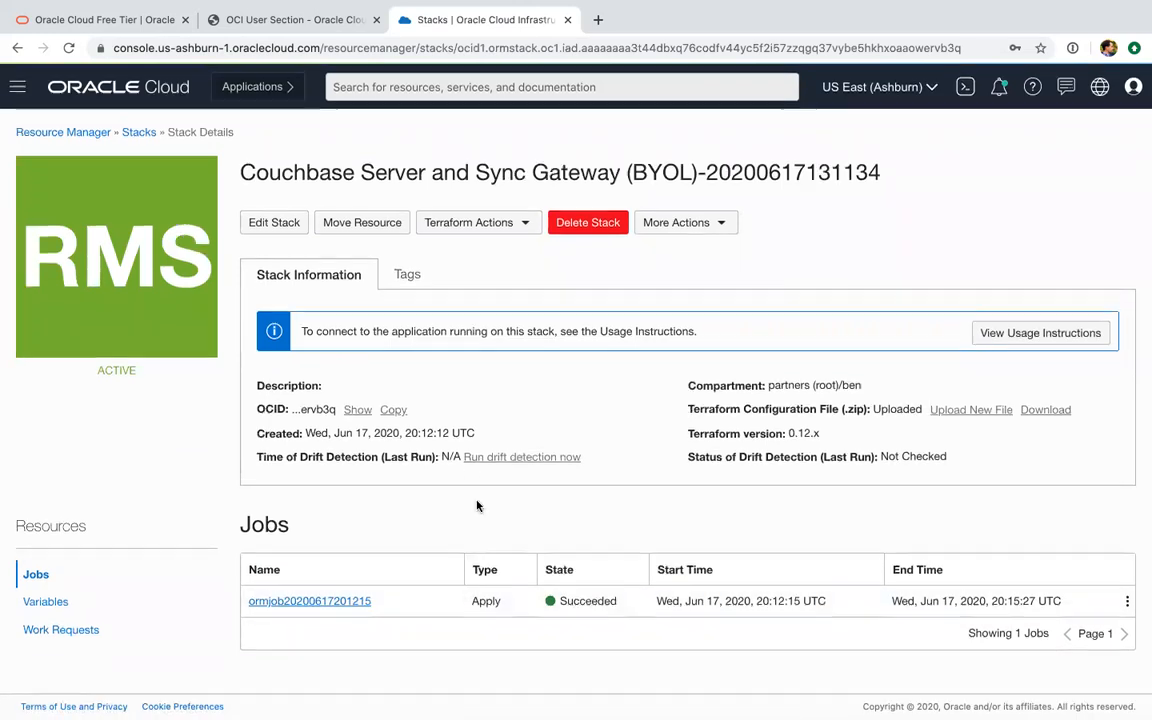
click(325, 603)
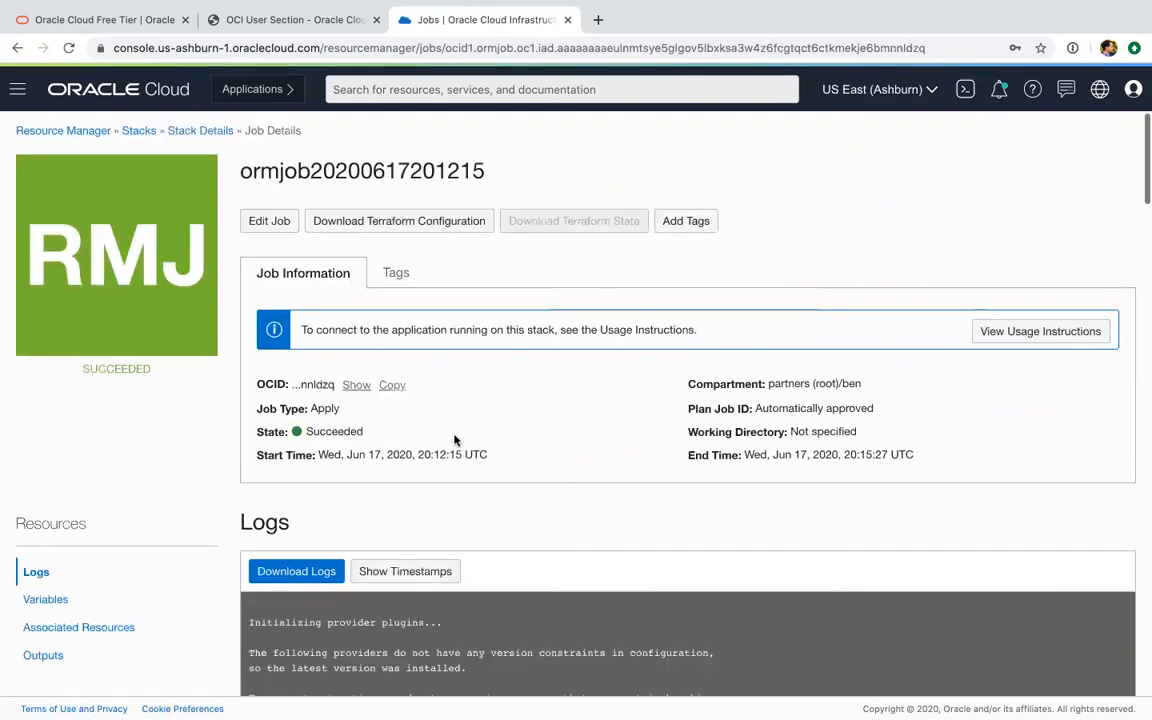
scroll(454, 440, down, 3)
scroll(203, 582, down, 5)
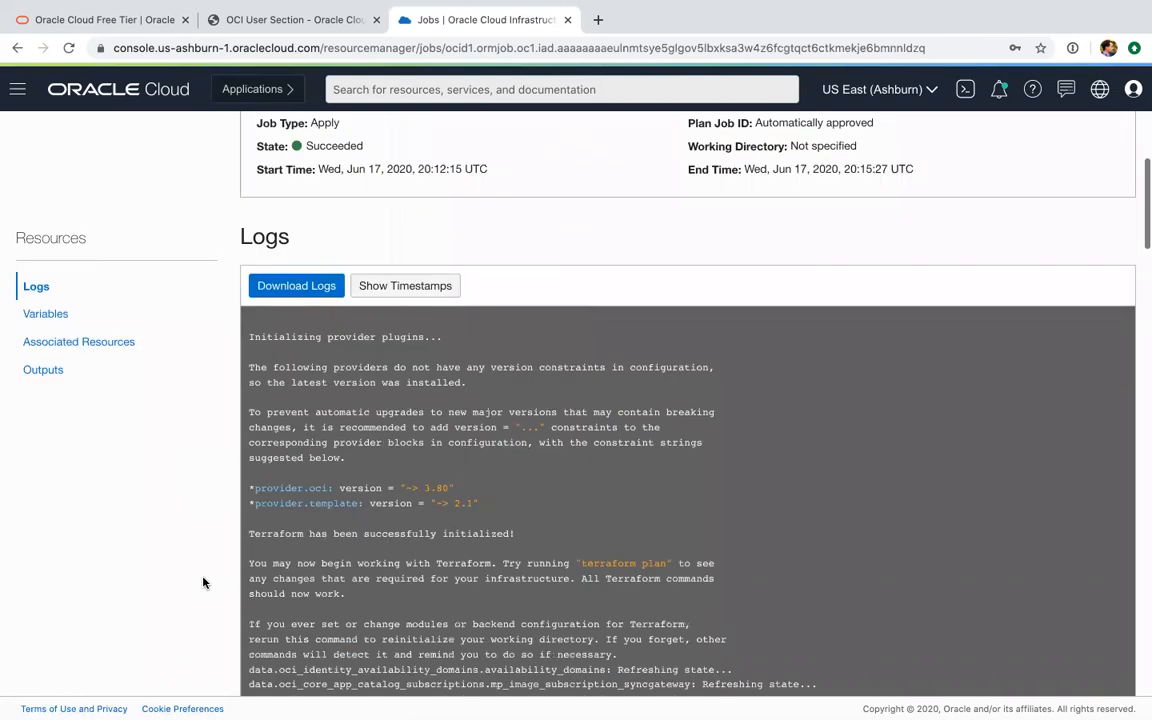
scroll(284, 208, down, 2)
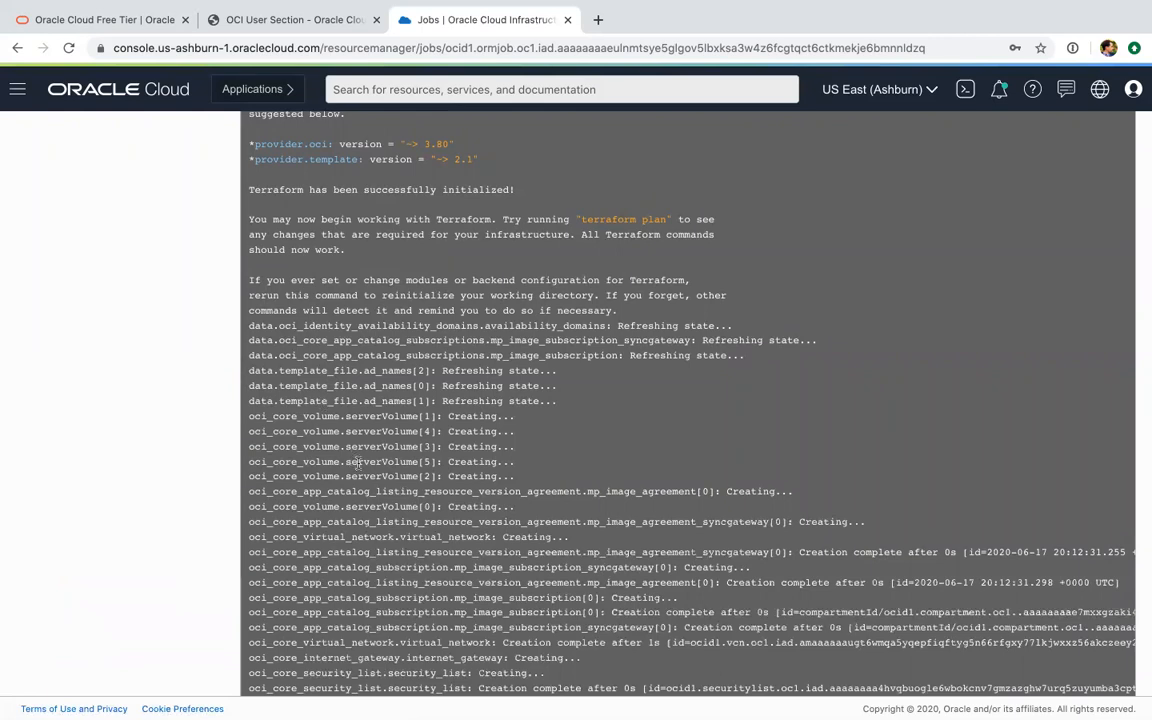
scroll(355, 460, down, 7)
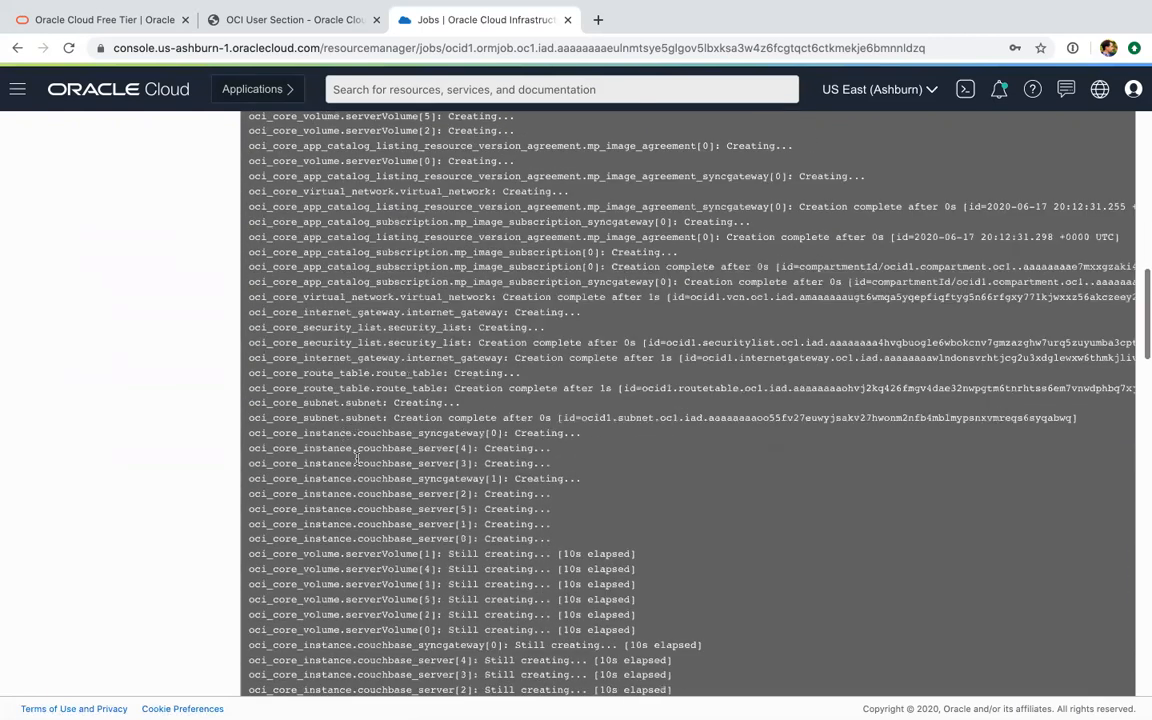
scroll(365, 485, down, 12)
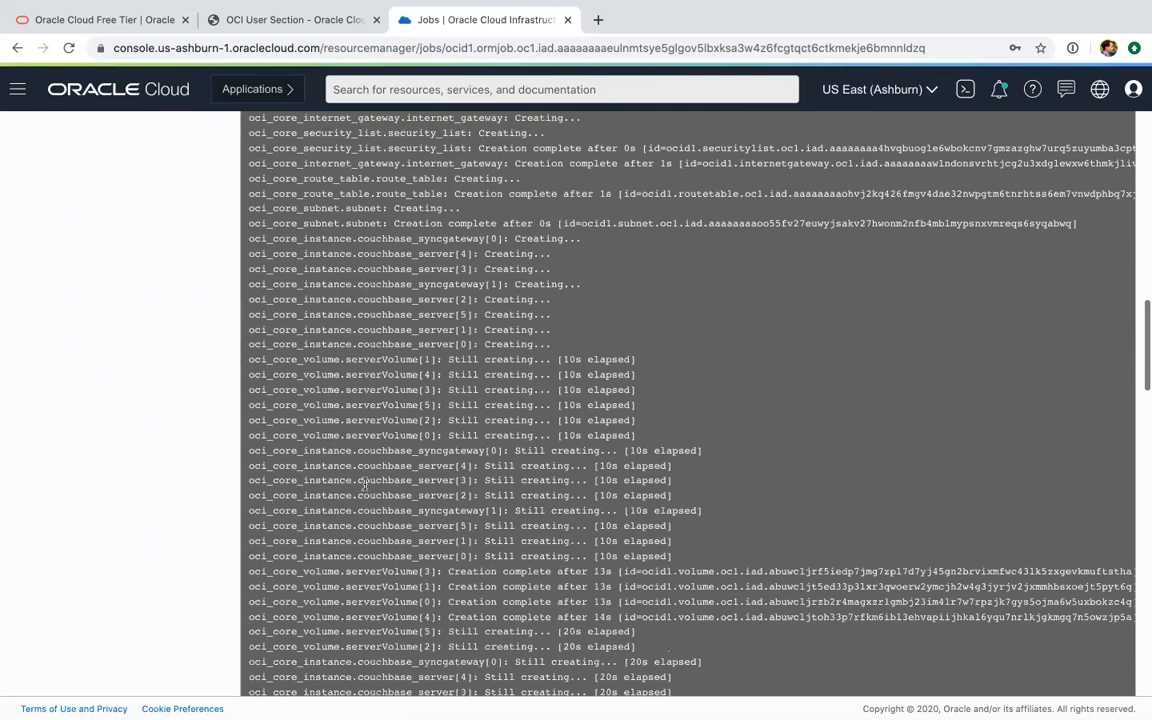
scroll(365, 482, down, 15)
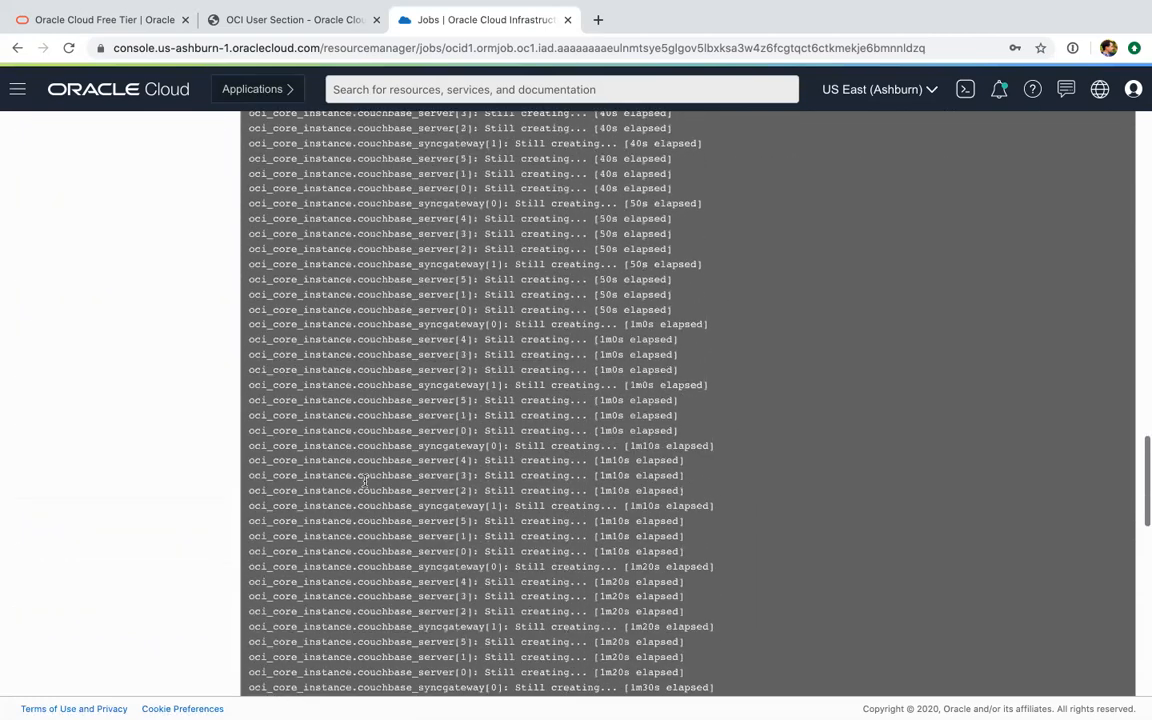
scroll(365, 482, down, 15)
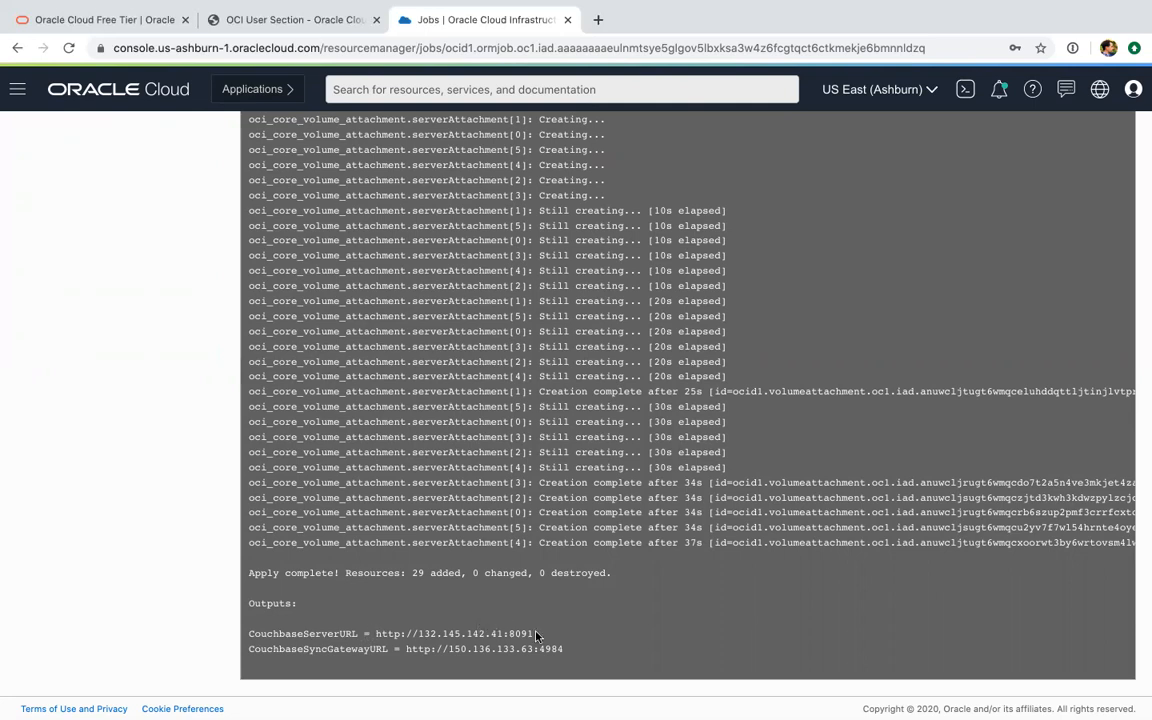
Copy the CouchbaseSyncGatewayURL value from the job log's outputs and load it in a new browser tab
drag(566, 649, 406, 648)
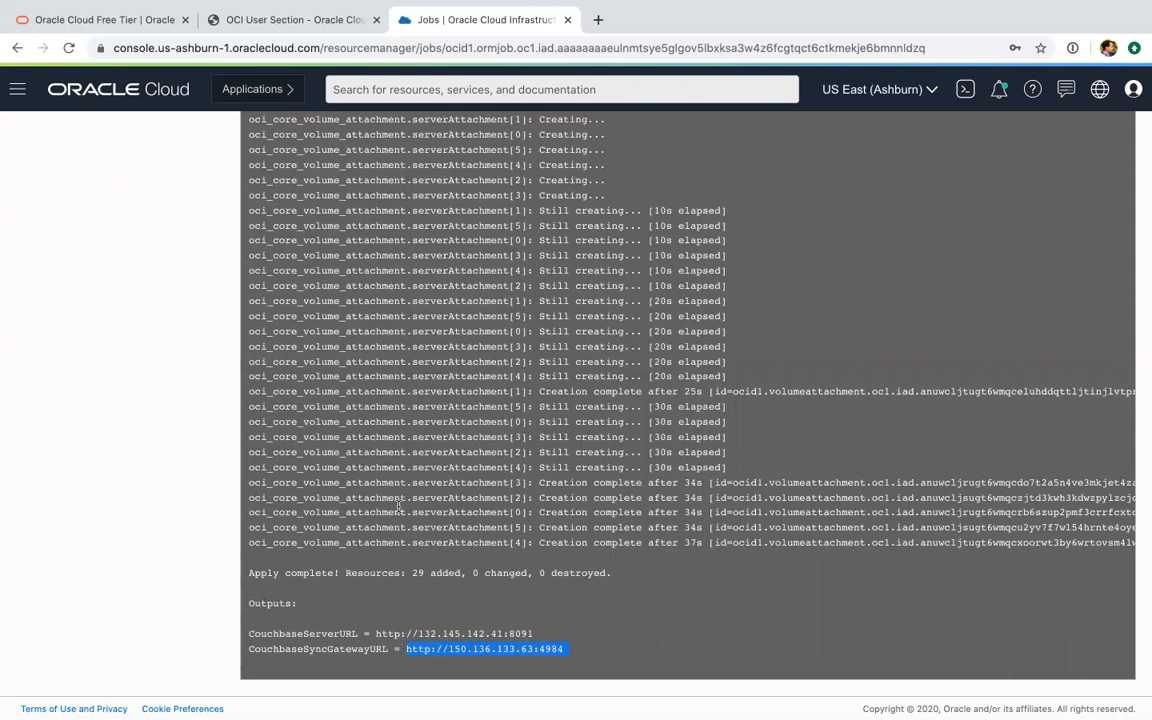
key(super+c)
key(super+t)
key(super+v)
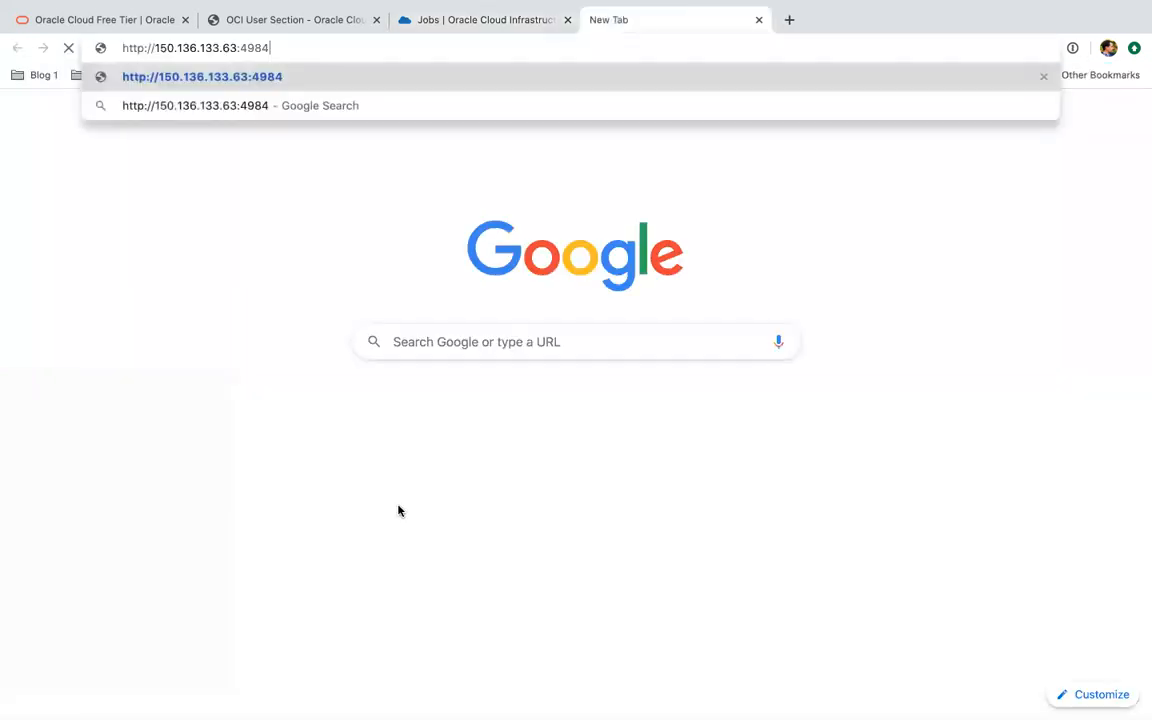
key(Return)
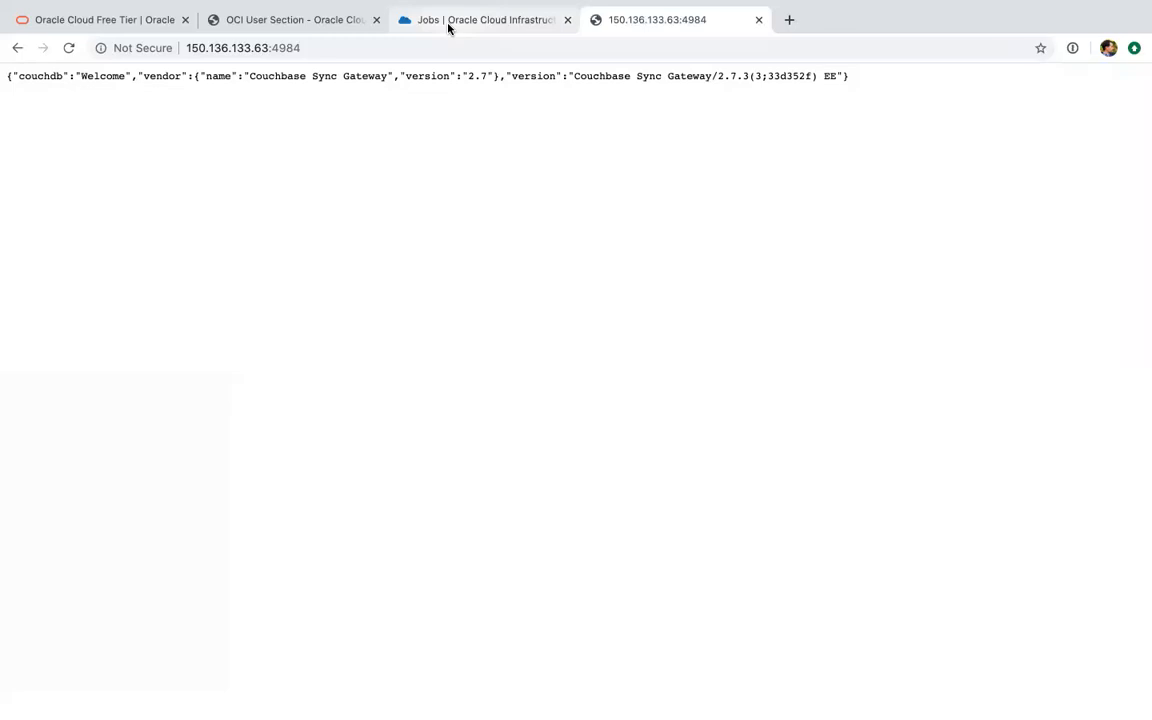
Return to the job log, copy the CouchbaseServerURL output, and load it in another new browser tab
key(ctrl+shift+Tab)
drag(534, 634, 380, 631)
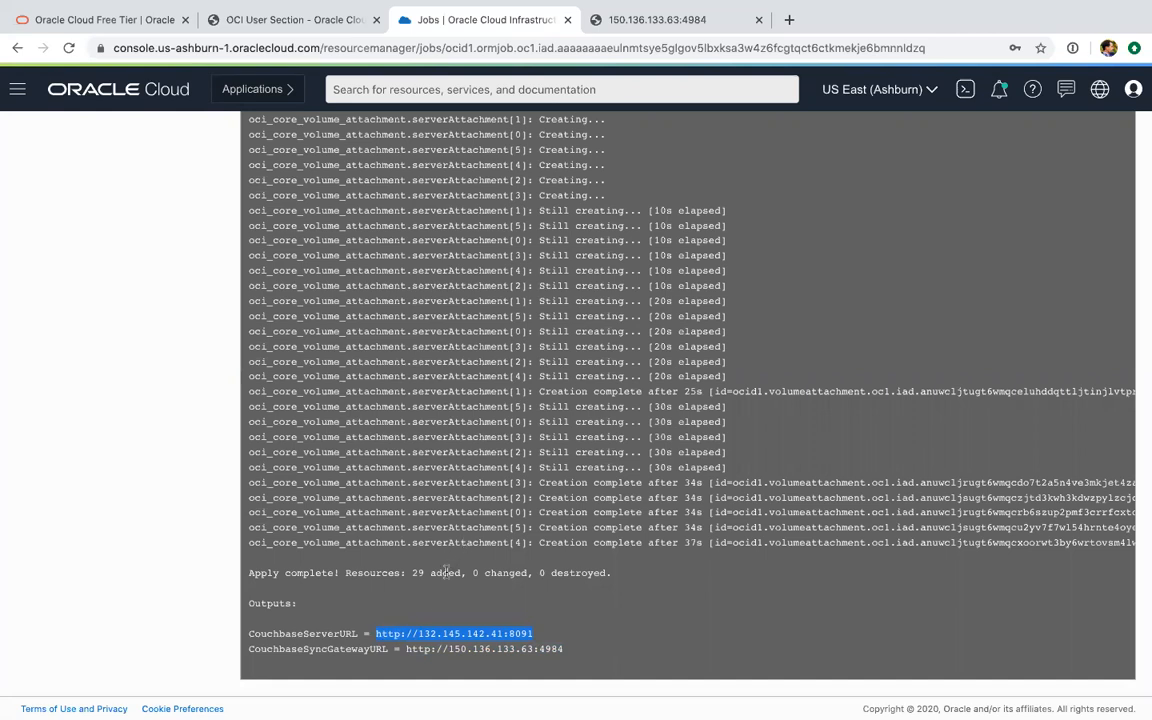
key(ctrl+t)
key(ctrl+v)
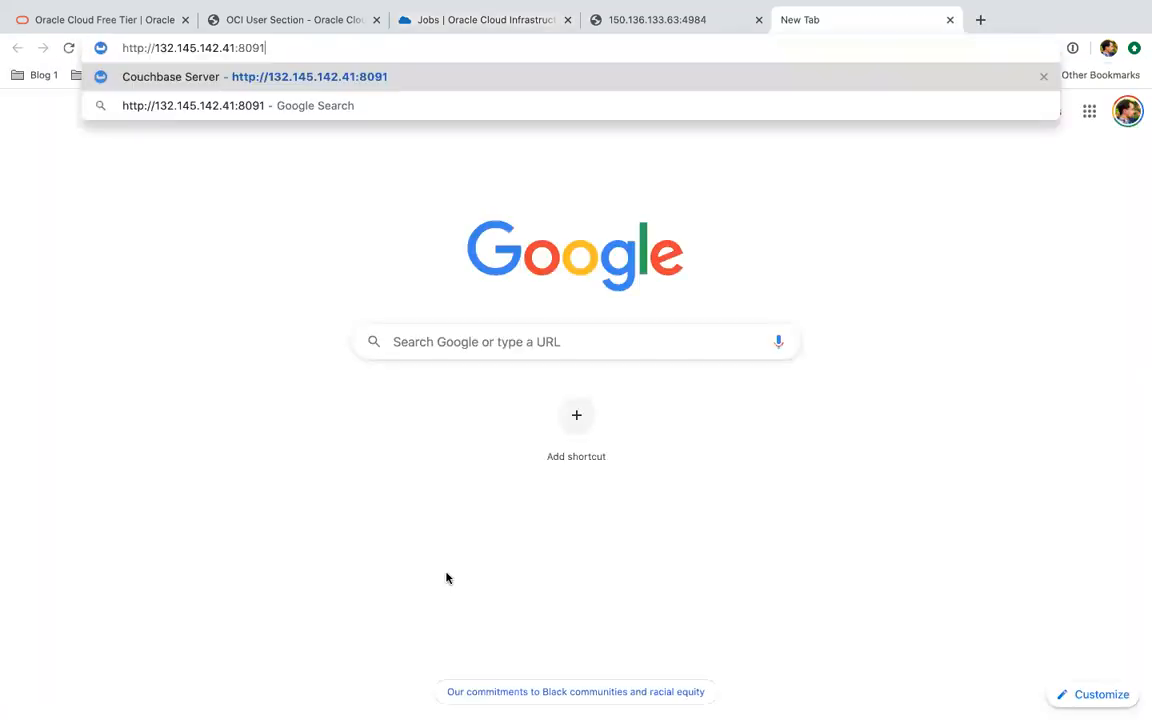
key(Return)
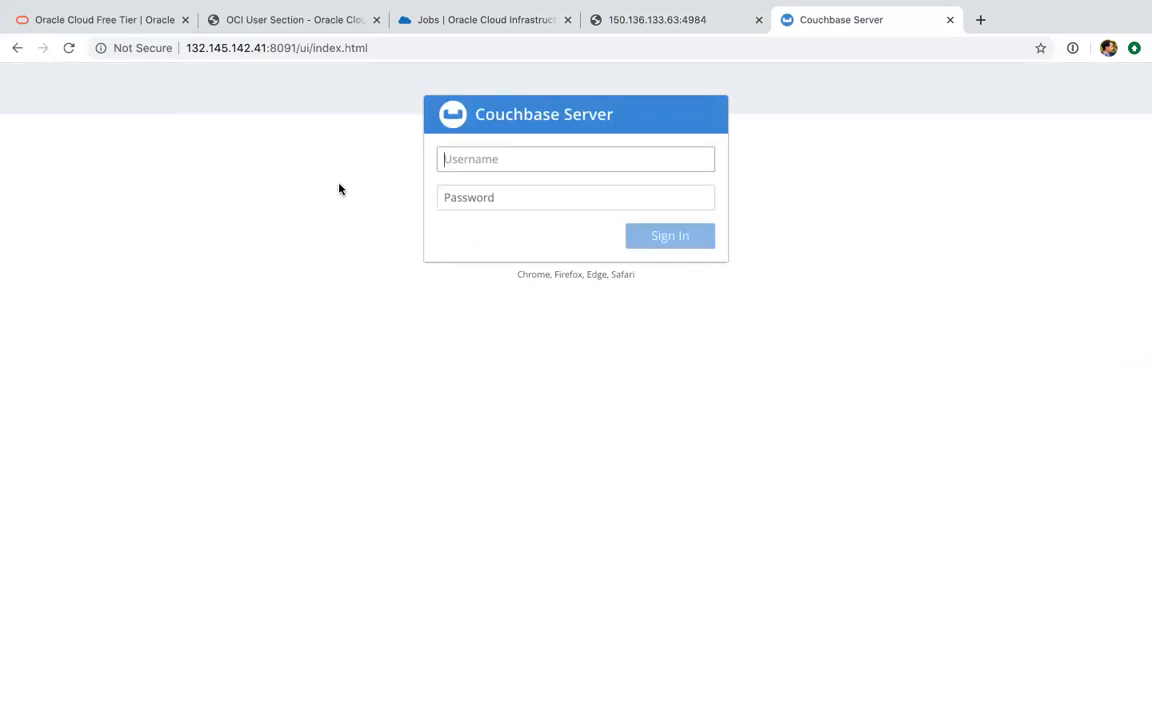
Sign in to Couchbase Server with username couchbase and the admin user's password
text(couchbase)
key(Tab)
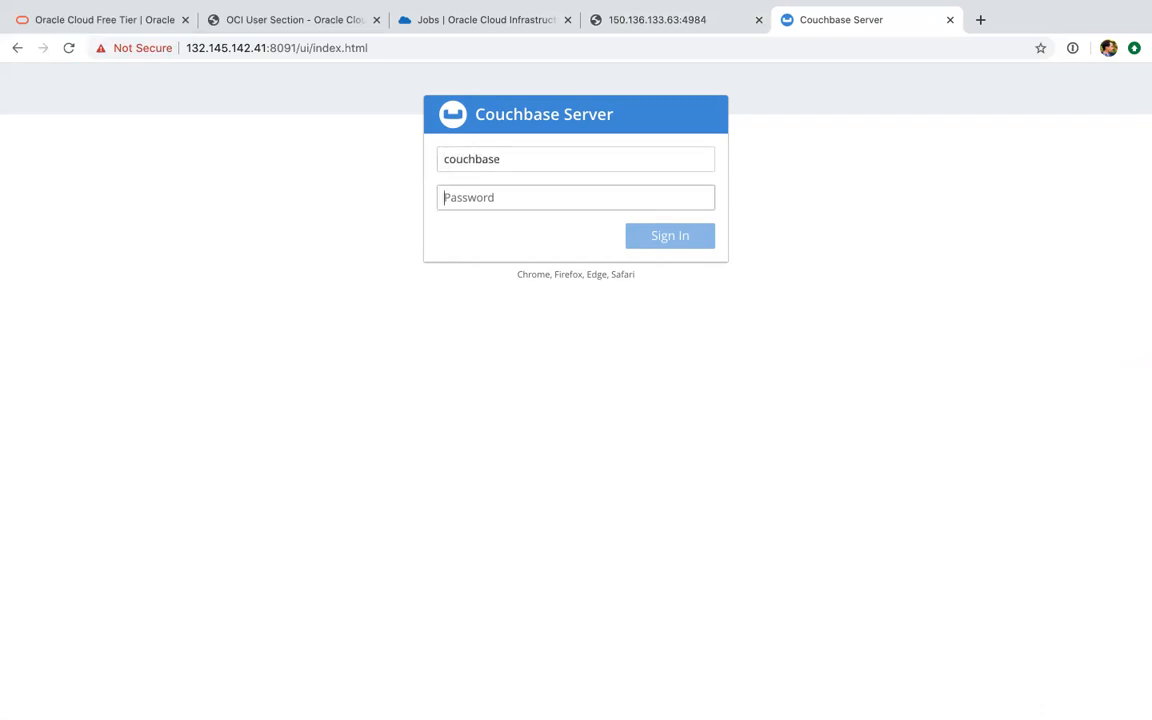
text(couchba)
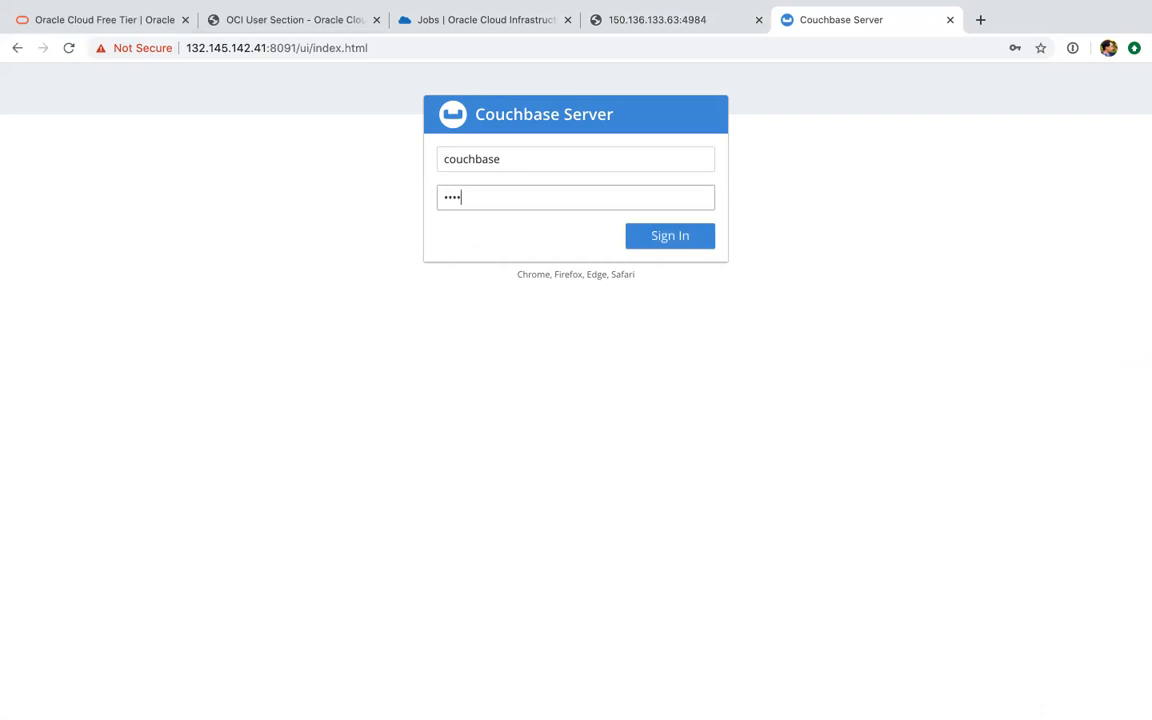
click(655, 237)
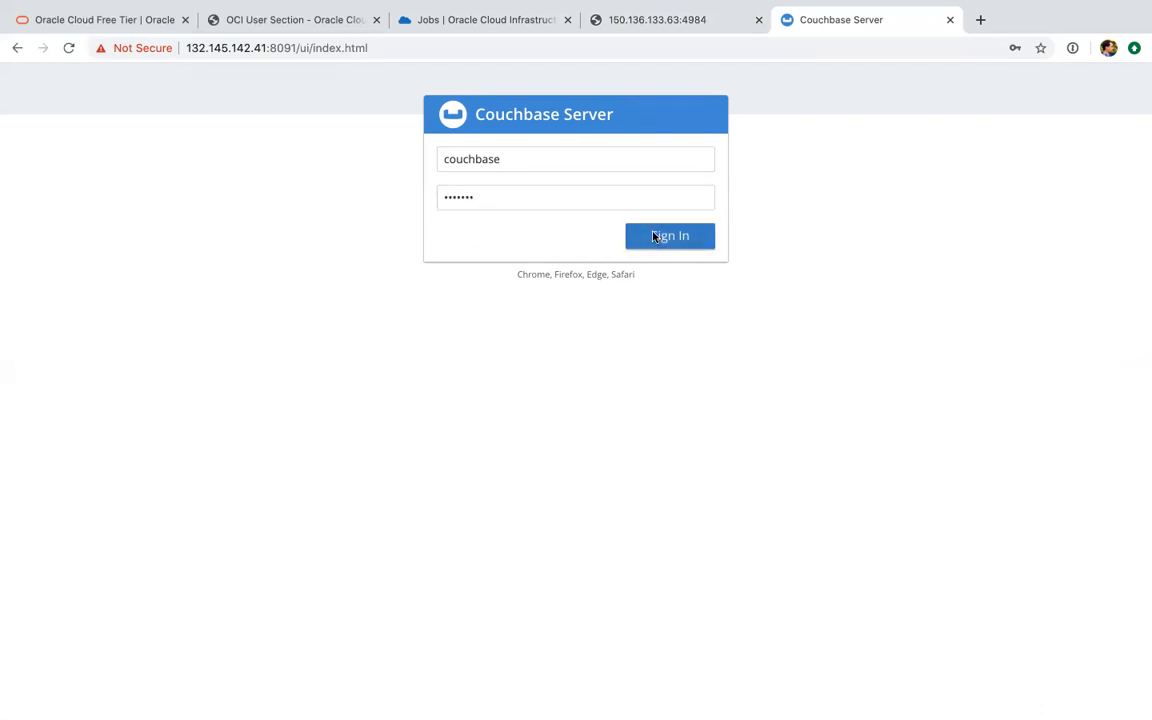
click(646, 268)
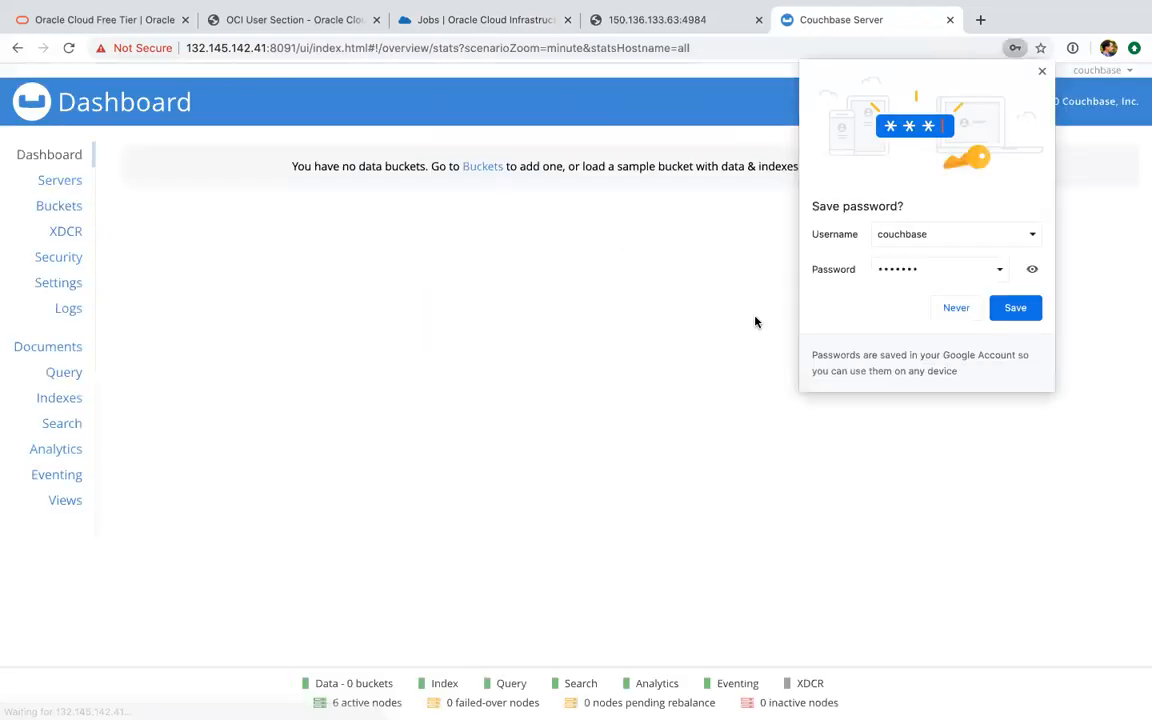
Decline saving the password in the browser and show the cluster's server list
click(954, 306)
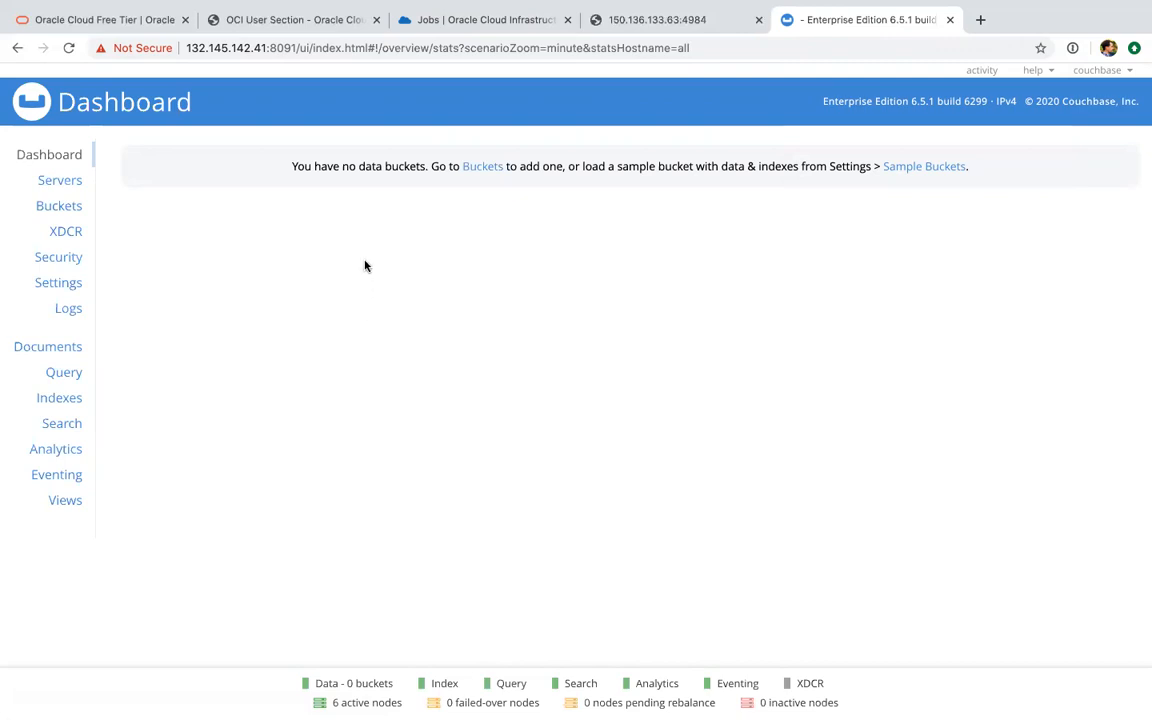
click(62, 181)
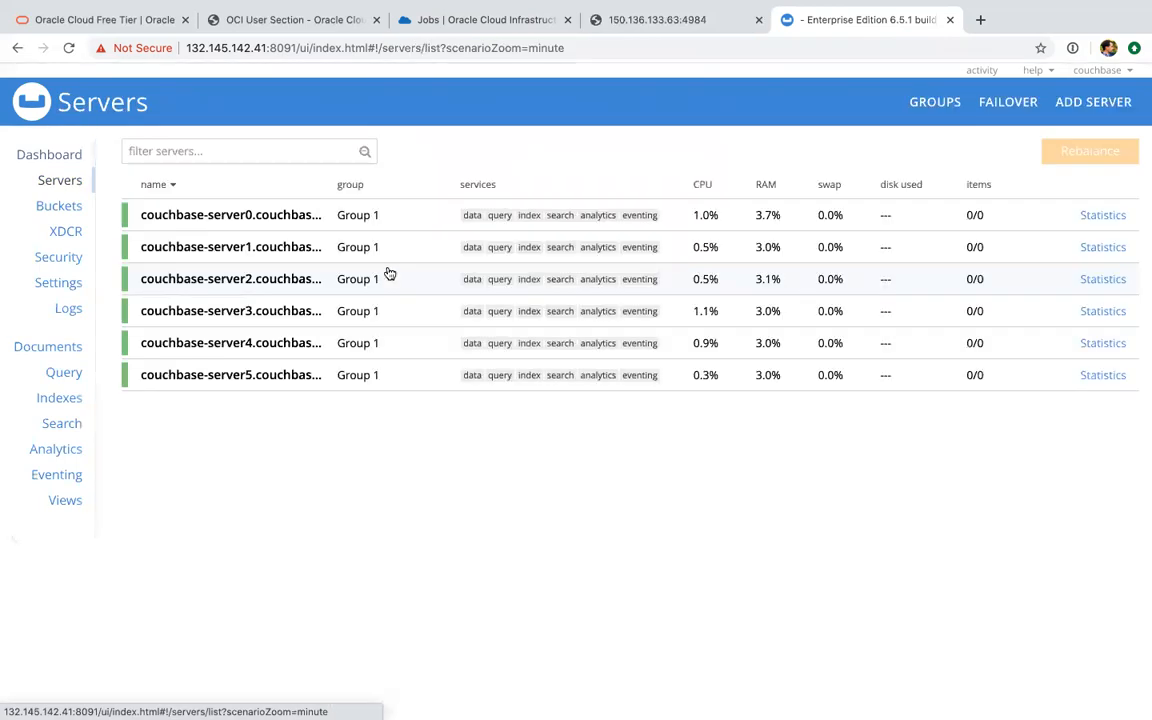